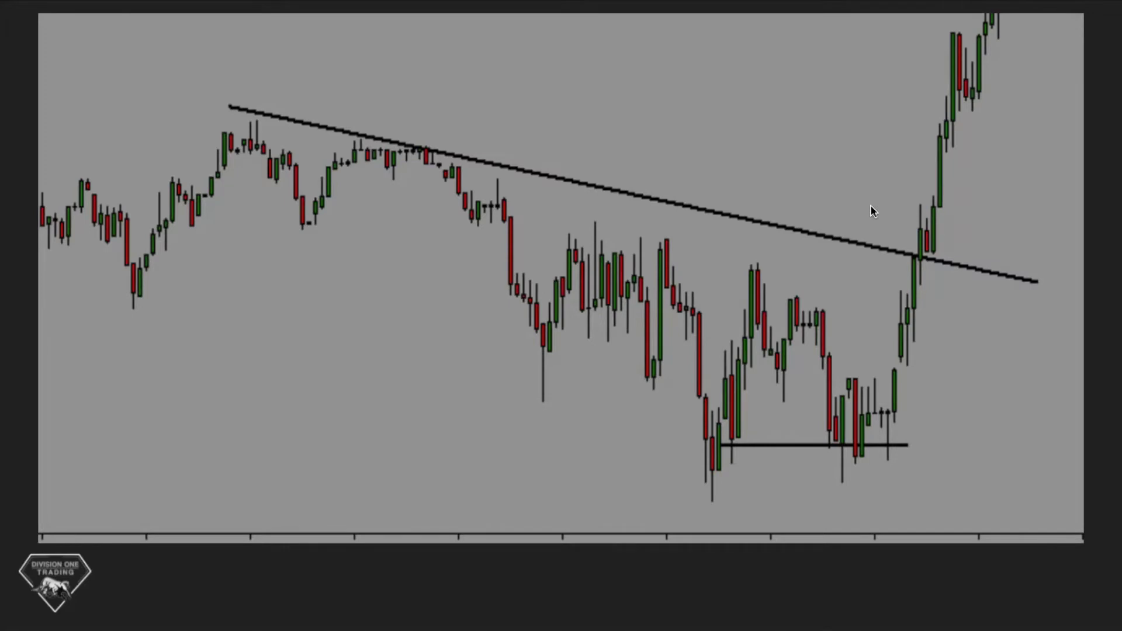
# Shade the zone between the two low levels grey, add a midline across it, and exit the slideshow
pyautogui.press('Right')
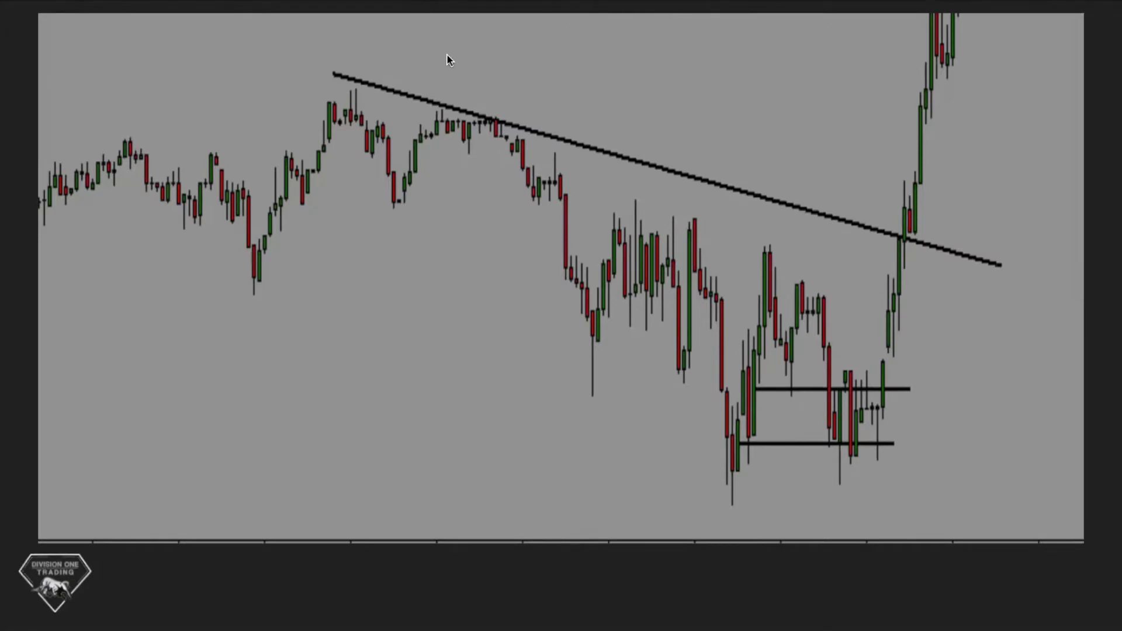
pyautogui.moveTo(752, 391); pyautogui.dragTo(913, 441)
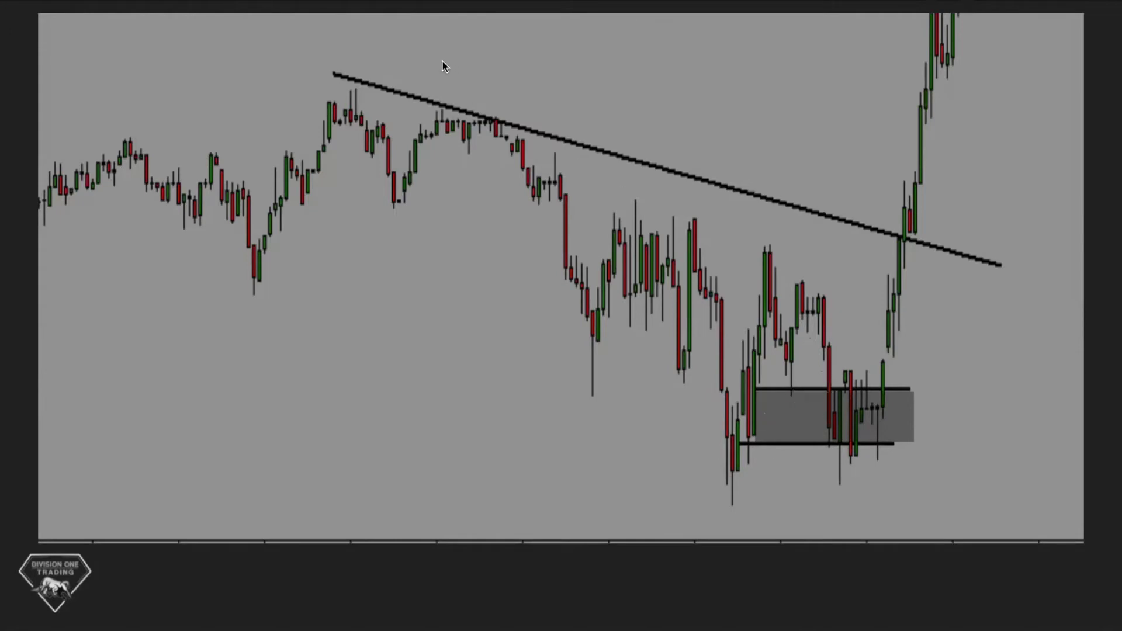
pyautogui.moveTo(839, 415); pyautogui.dragTo(907, 415)
pyautogui.moveTo(843, 416); pyautogui.dragTo(756, 417)
pyautogui.press('Escape')
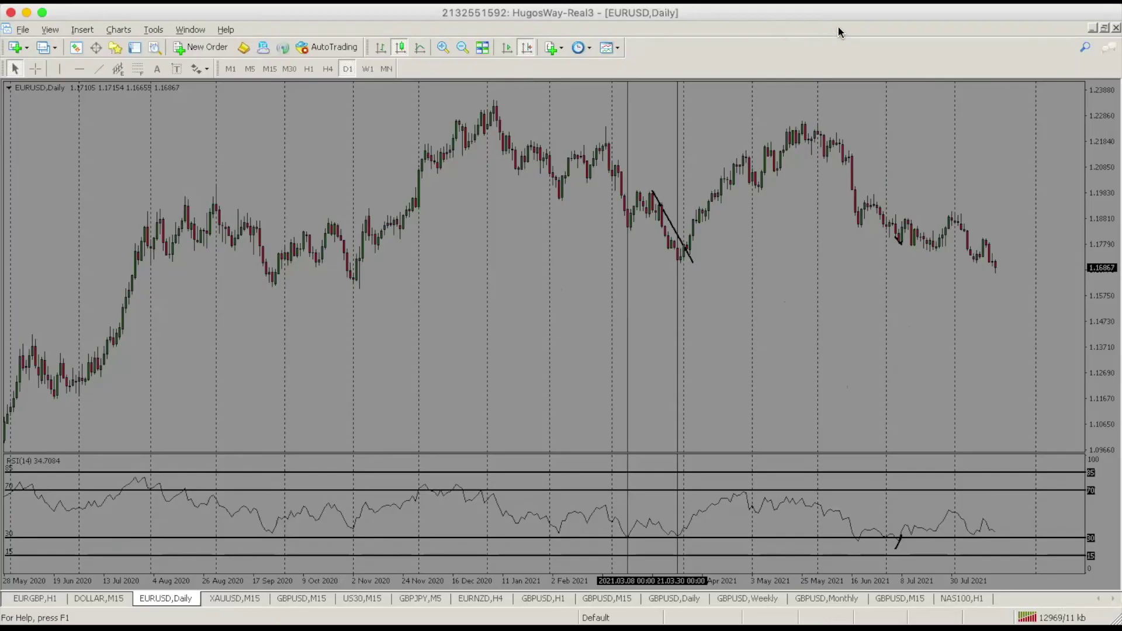
# Apply the Raw Chart 2 template and switch EURUSD to M5 at the latest bars
pyautogui.click(604, 49)
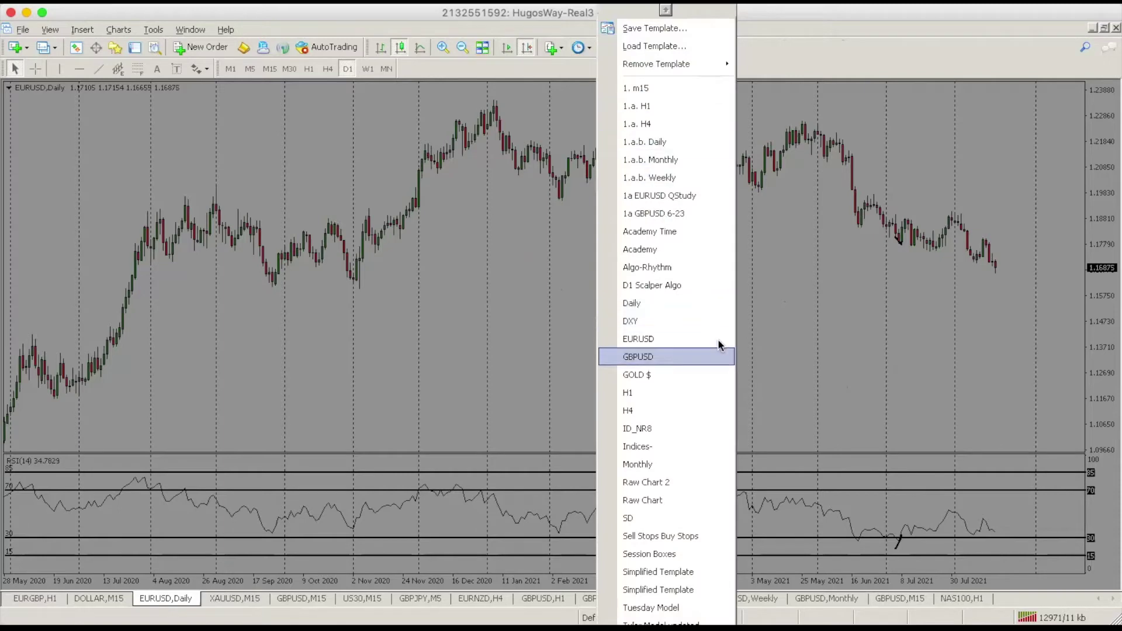
pyautogui.click(673, 482)
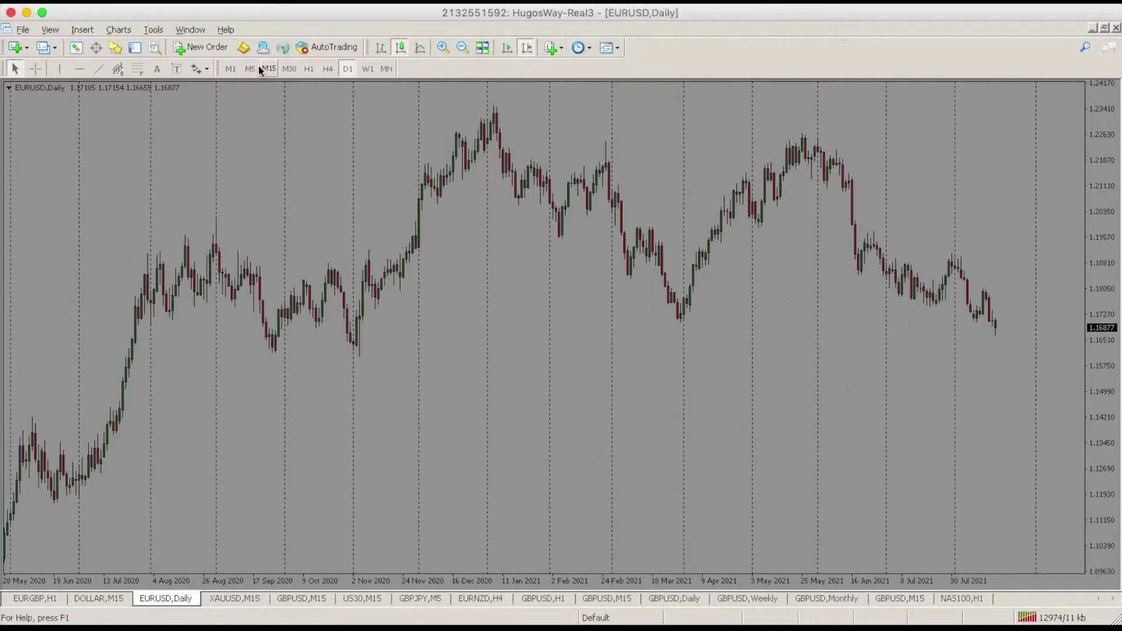
pyautogui.click(269, 69)
pyautogui.click(505, 48)
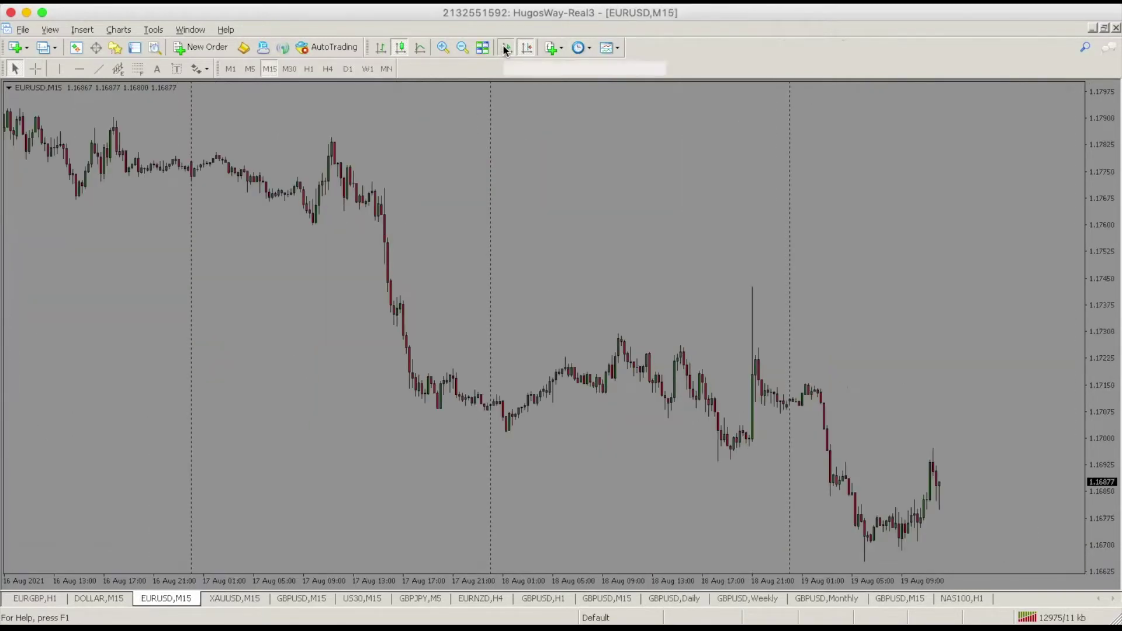
pyautogui.click(250, 68)
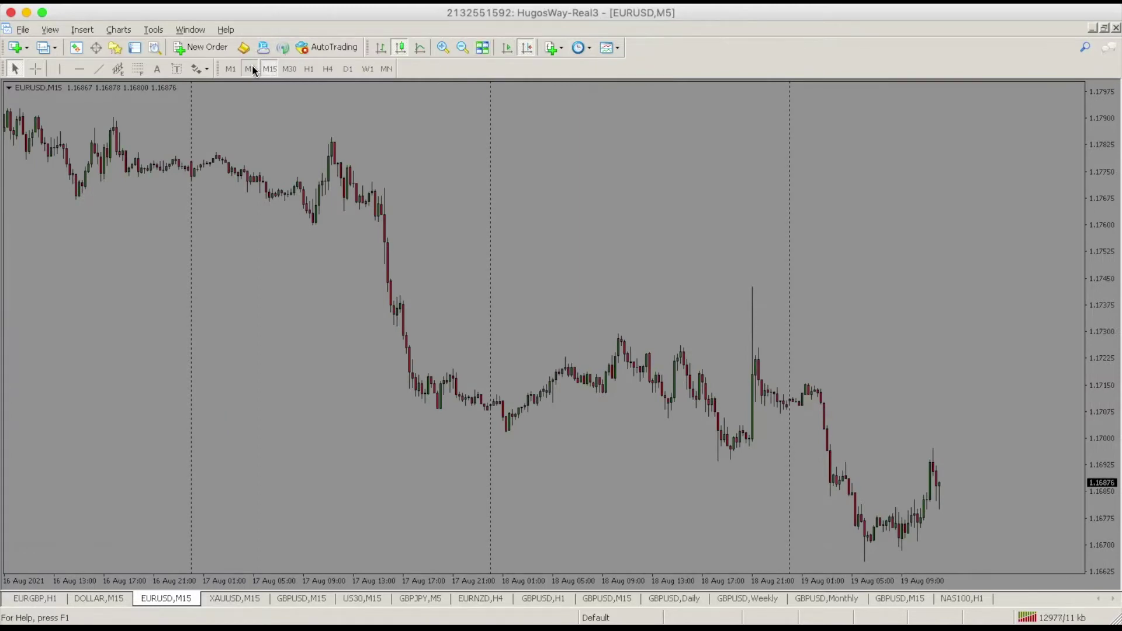
pyautogui.click(510, 46)
# Enlarge the latest M5 candles and pan to reveal a few older bars
pyautogui.scroll(2, 436, 230)
pyautogui.scroll(2, 433, 225)
pyautogui.scroll(1, 444, 226)
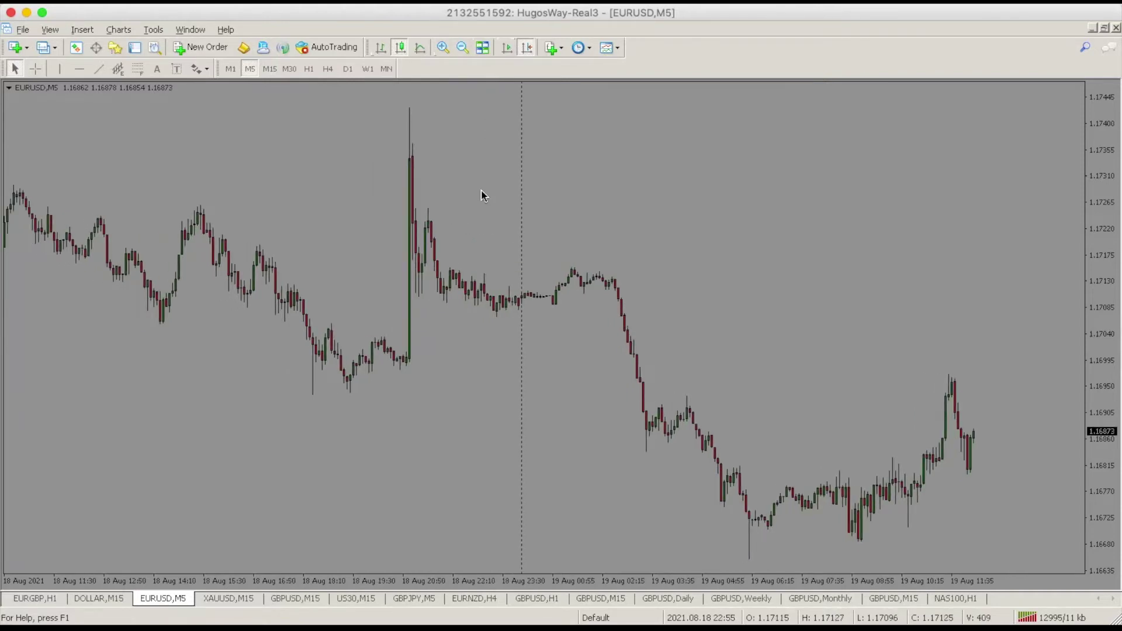
pyautogui.click(444, 50)
pyautogui.scroll(-20, 365, 308)
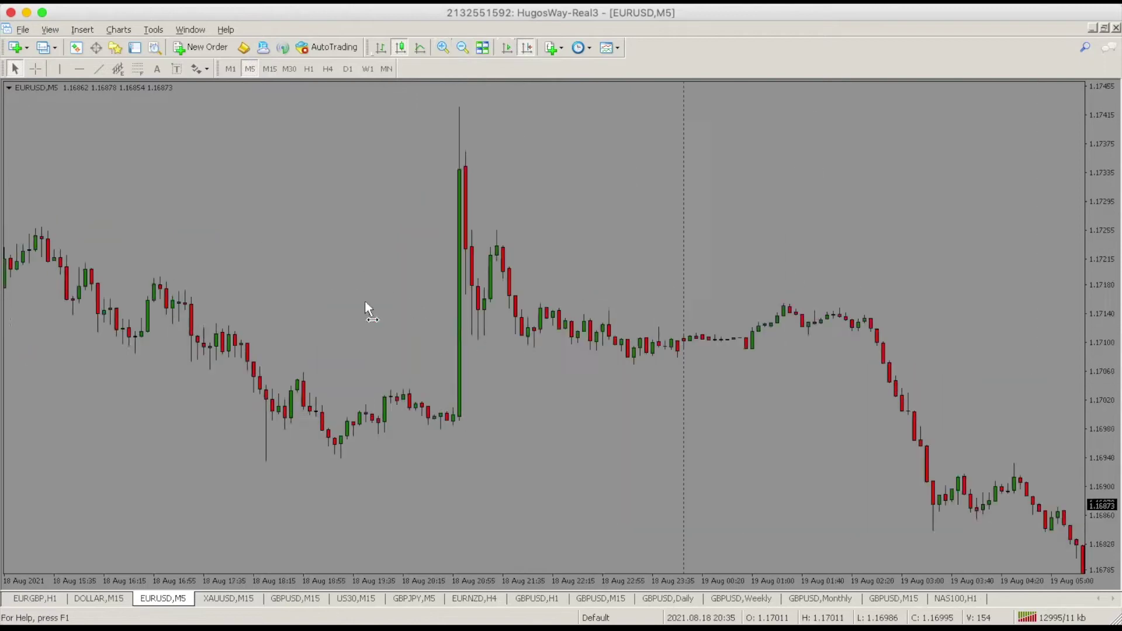
pyautogui.moveTo(524, 322); pyautogui.dragTo(602, 331)
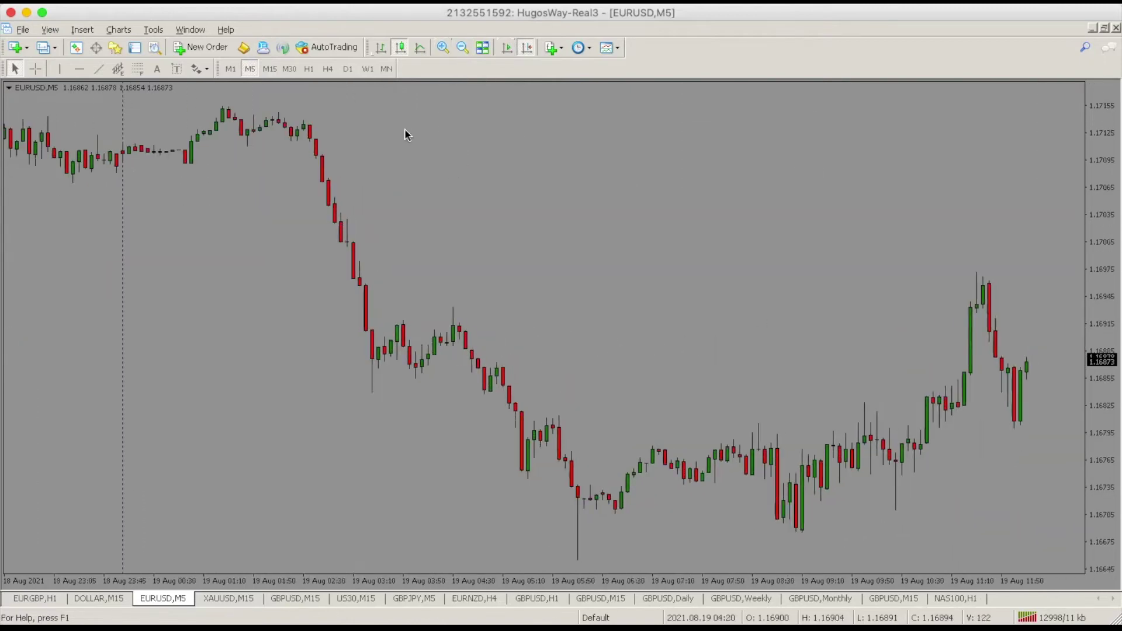
# Review the longer M15 history, then return to M5 with empty space right of the latest bar
pyautogui.click(269, 68)
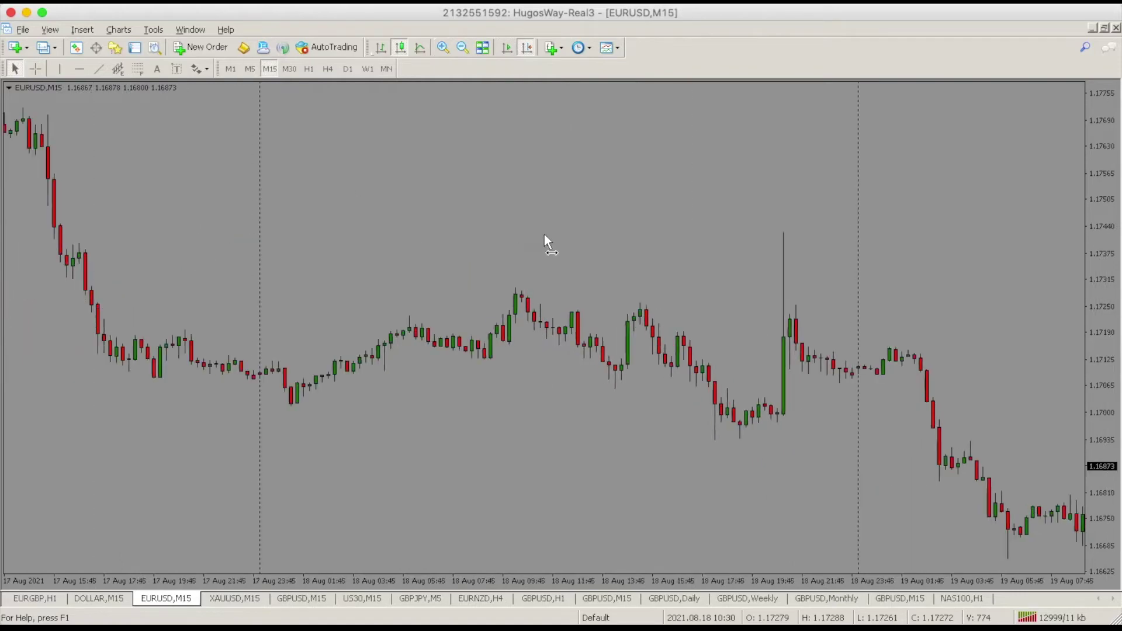
pyautogui.click(462, 48)
pyautogui.scroll(5, 518, 198)
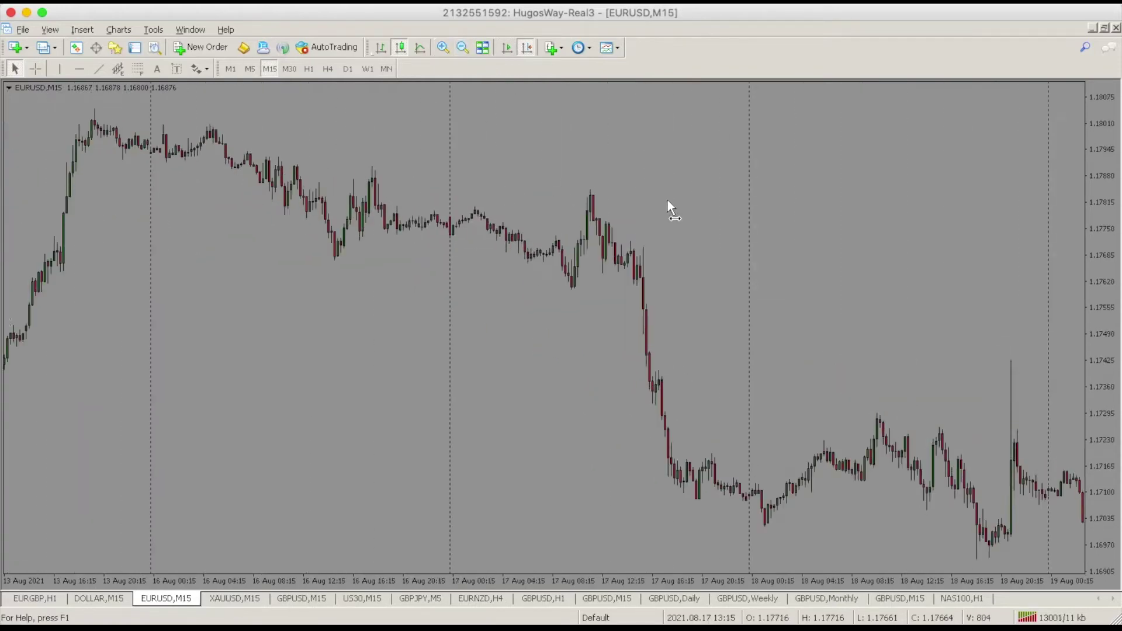
pyautogui.scroll(-3, 355, 193)
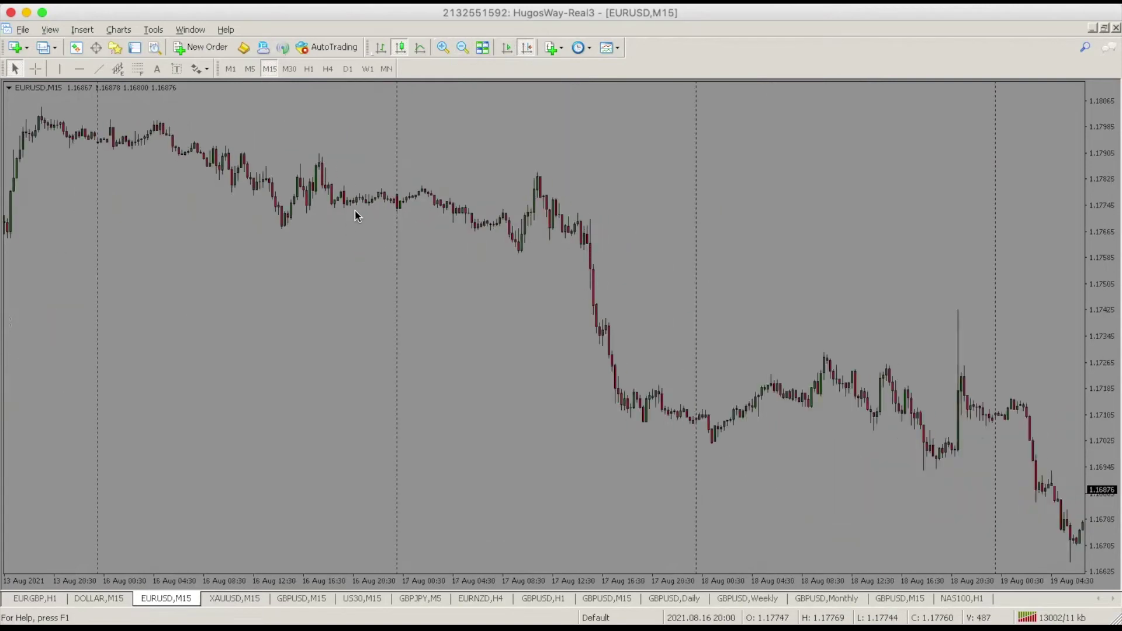
pyautogui.scroll(-3, 689, 370)
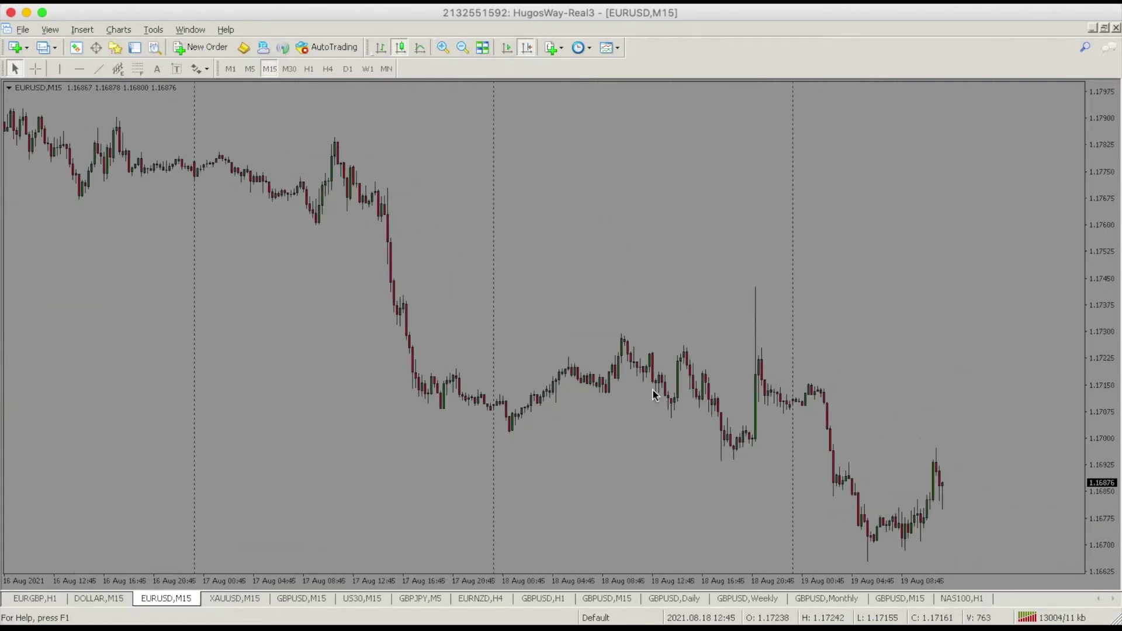
pyautogui.click(250, 68)
pyautogui.click(506, 48)
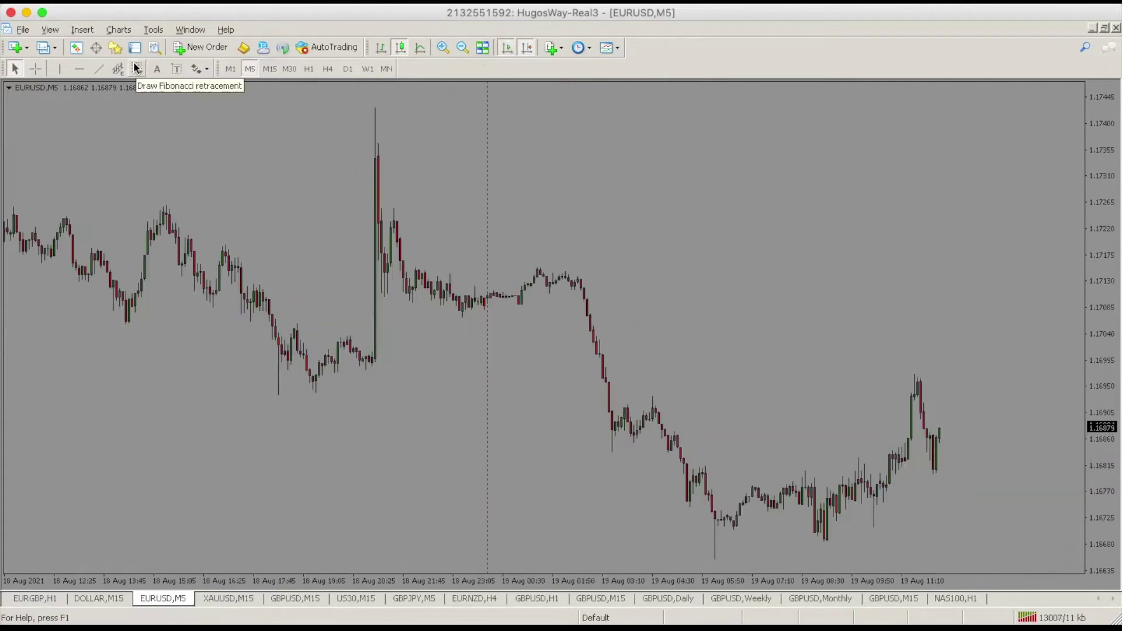
pyautogui.click(103, 69)
# Trace a falling trendline along the EURUSD drop and a short level near 1.1672 at the following low
pyautogui.moveTo(555, 250); pyautogui.dragTo(775, 553)
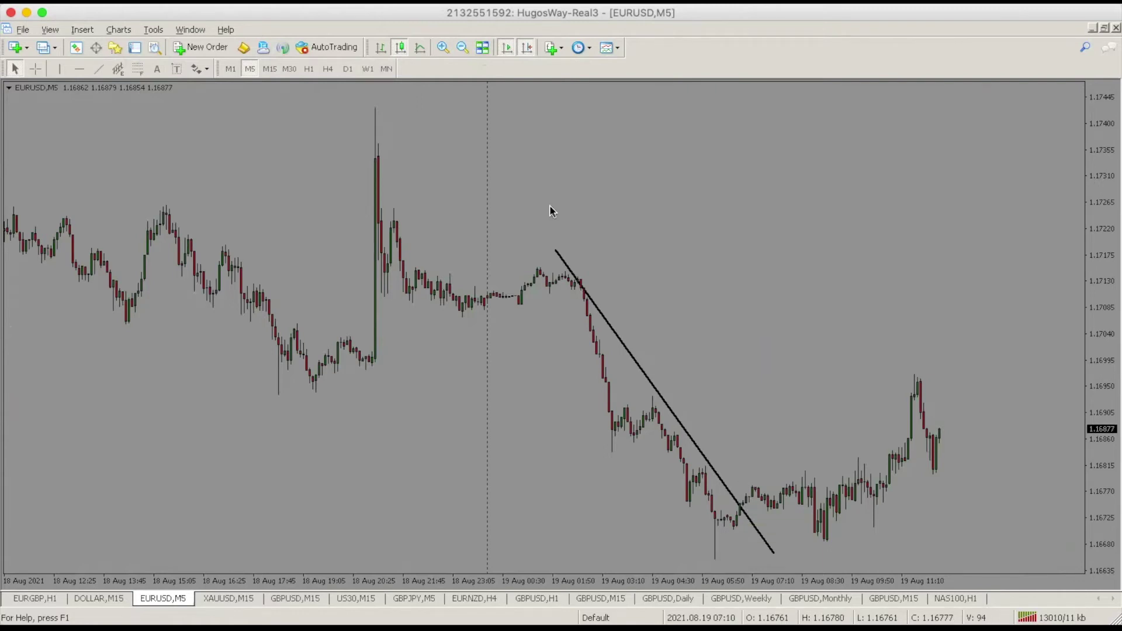
pyautogui.click(439, 49)
pyautogui.click(440, 50)
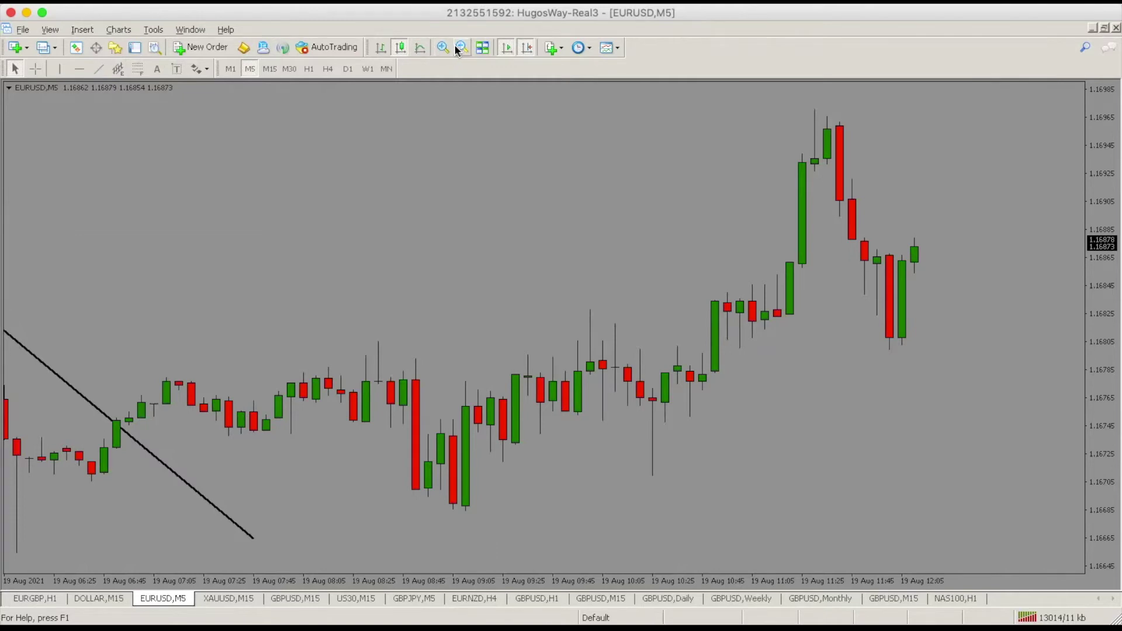
pyautogui.click(461, 48)
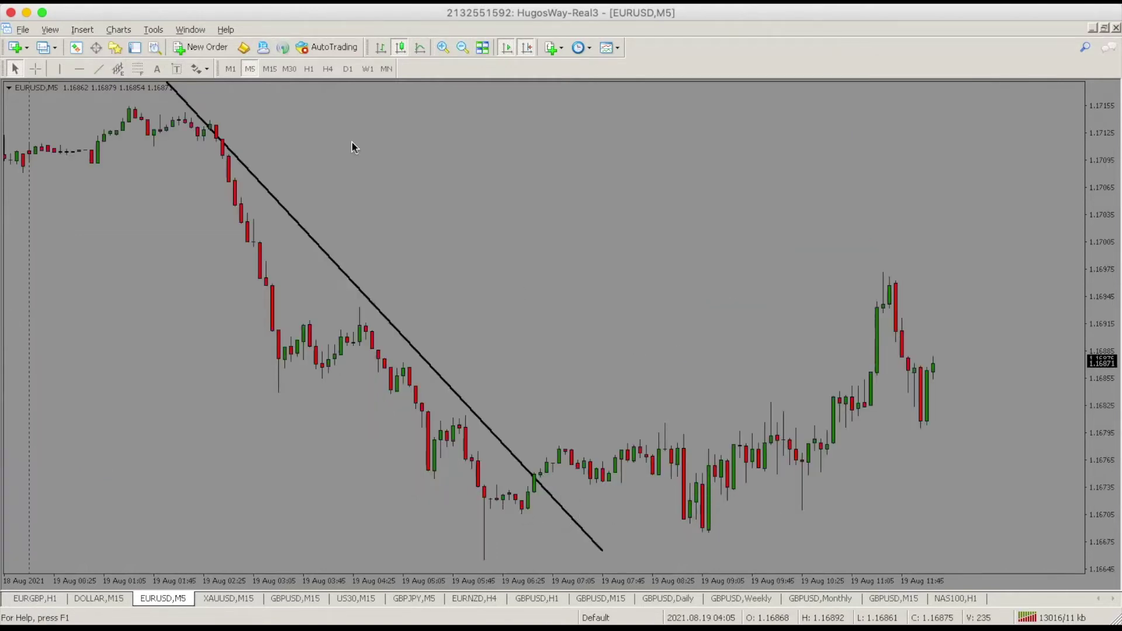
pyautogui.click(98, 68)
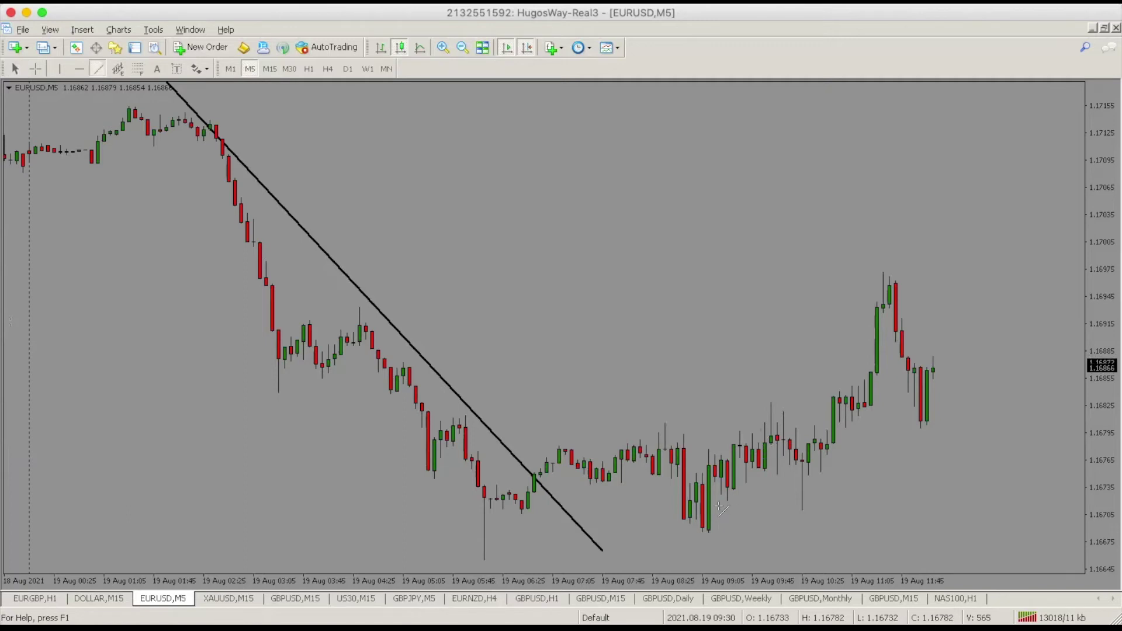
pyautogui.moveTo(708, 498); pyautogui.dragTo(901, 498)
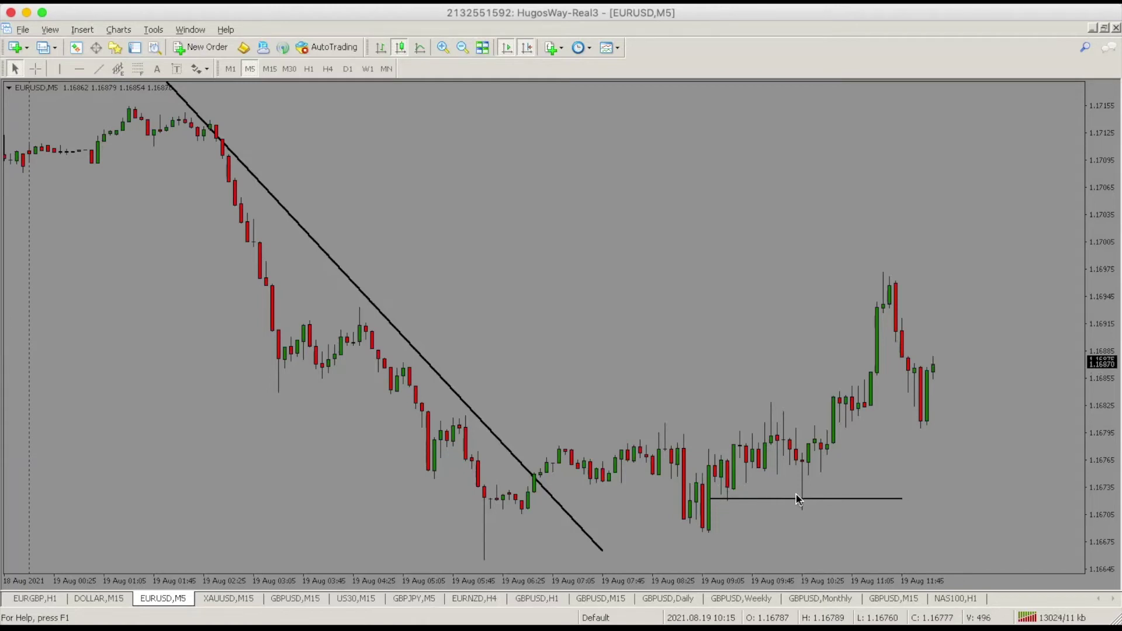
# Add an upper level, grey zone and midline at the lows, plus a Fibonacci from 1.1676 to 1.1696
pyautogui.click(104, 69)
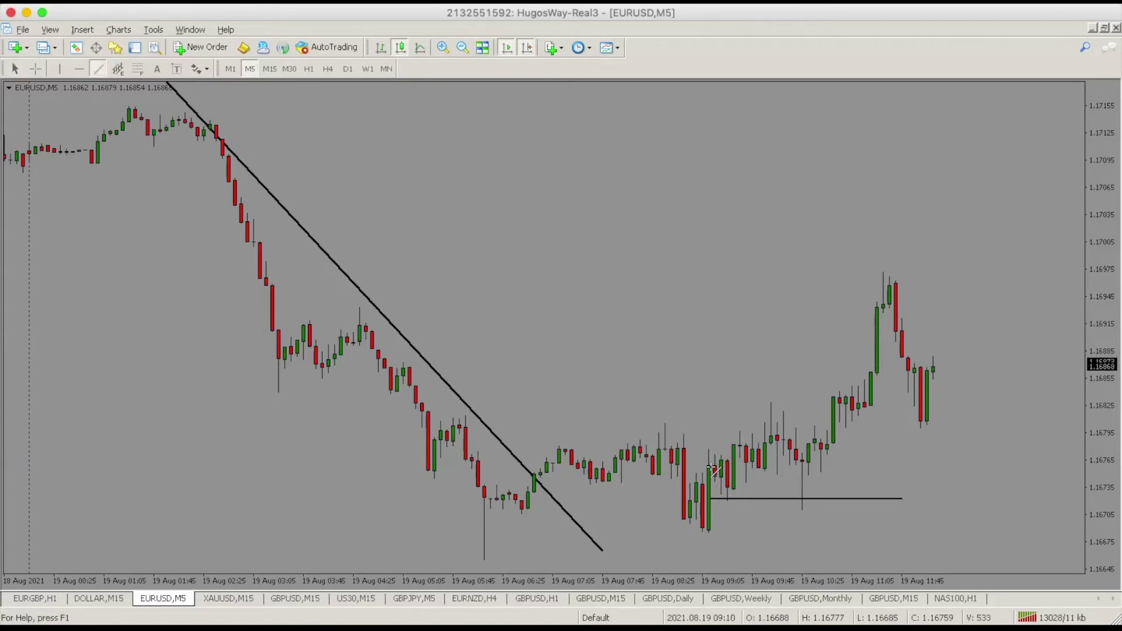
pyautogui.moveTo(732, 465); pyautogui.dragTo(906, 467)
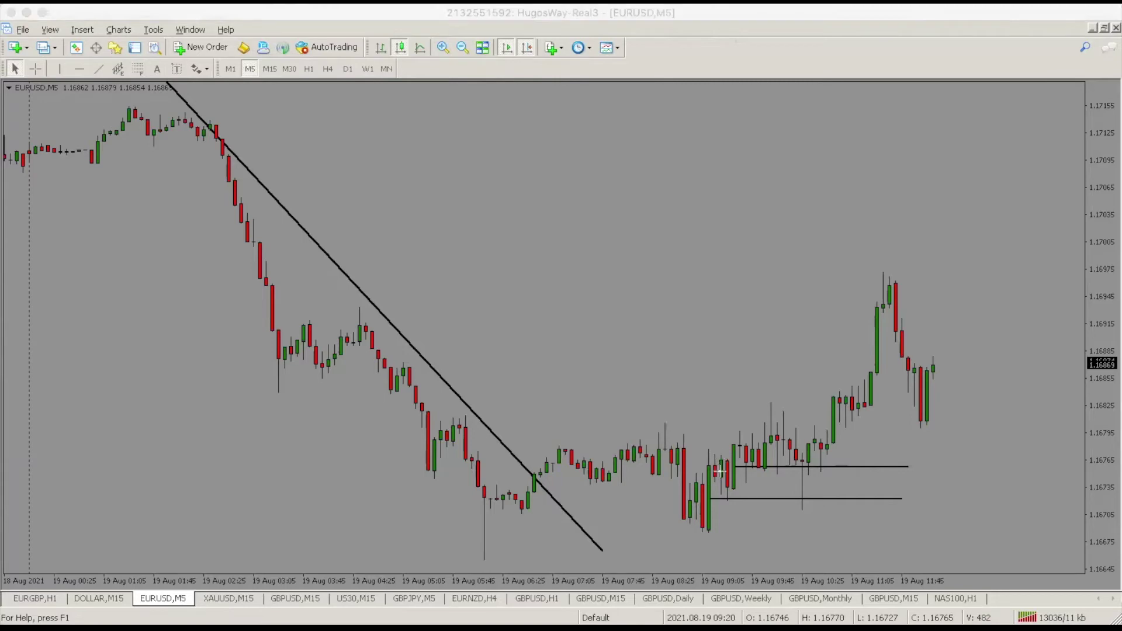
pyautogui.moveTo(718, 468); pyautogui.dragTo(914, 498)
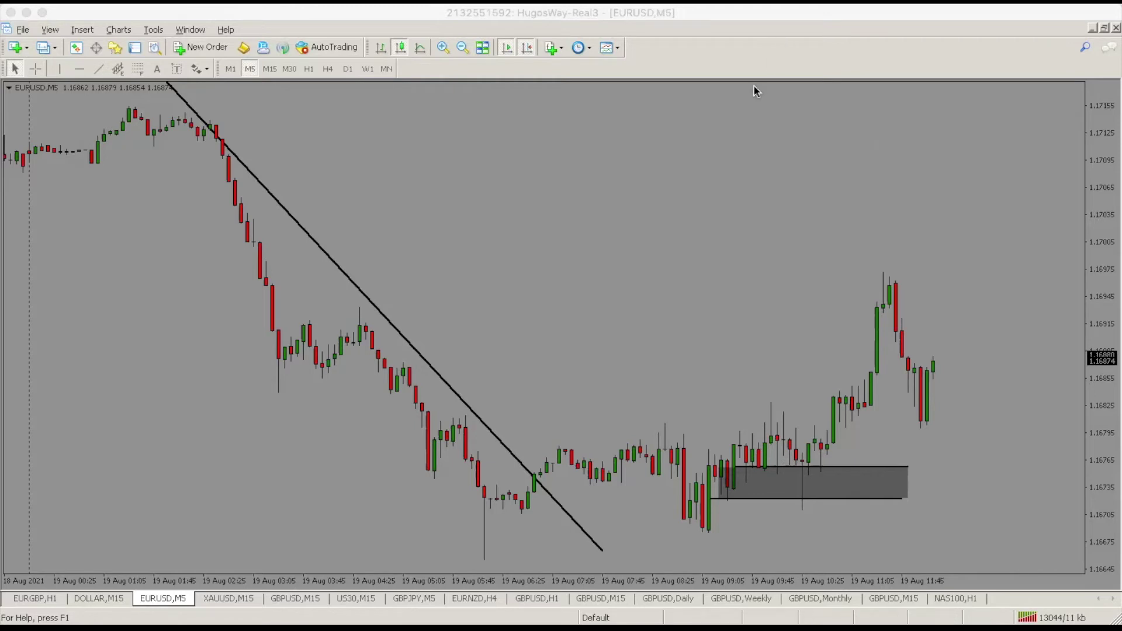
pyautogui.moveTo(742, 481); pyautogui.dragTo(908, 483)
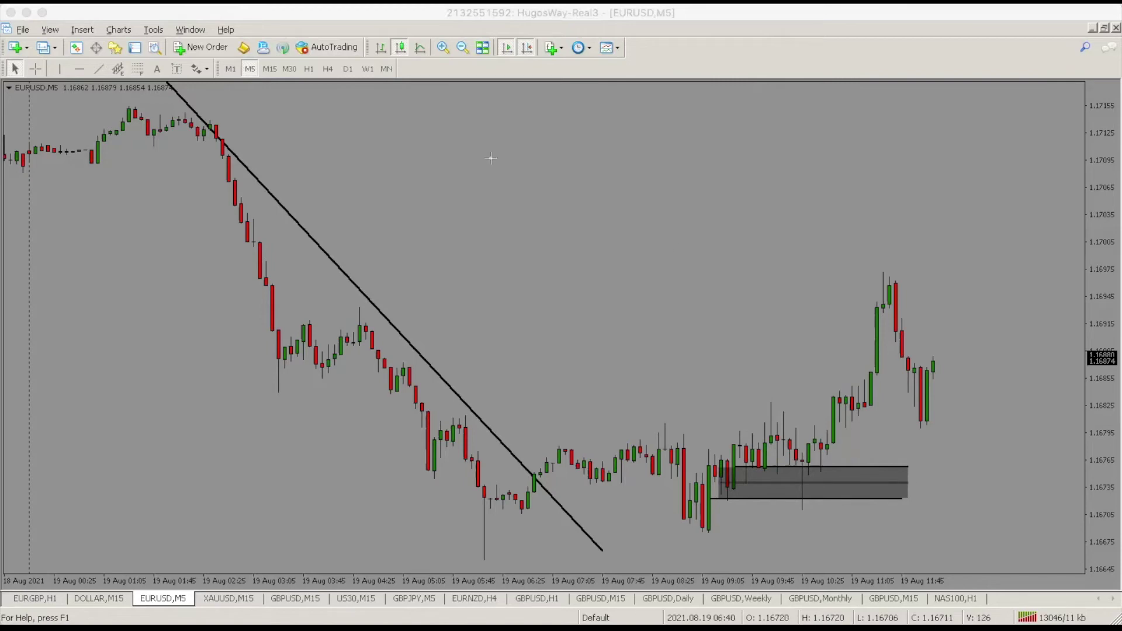
pyautogui.click(139, 68)
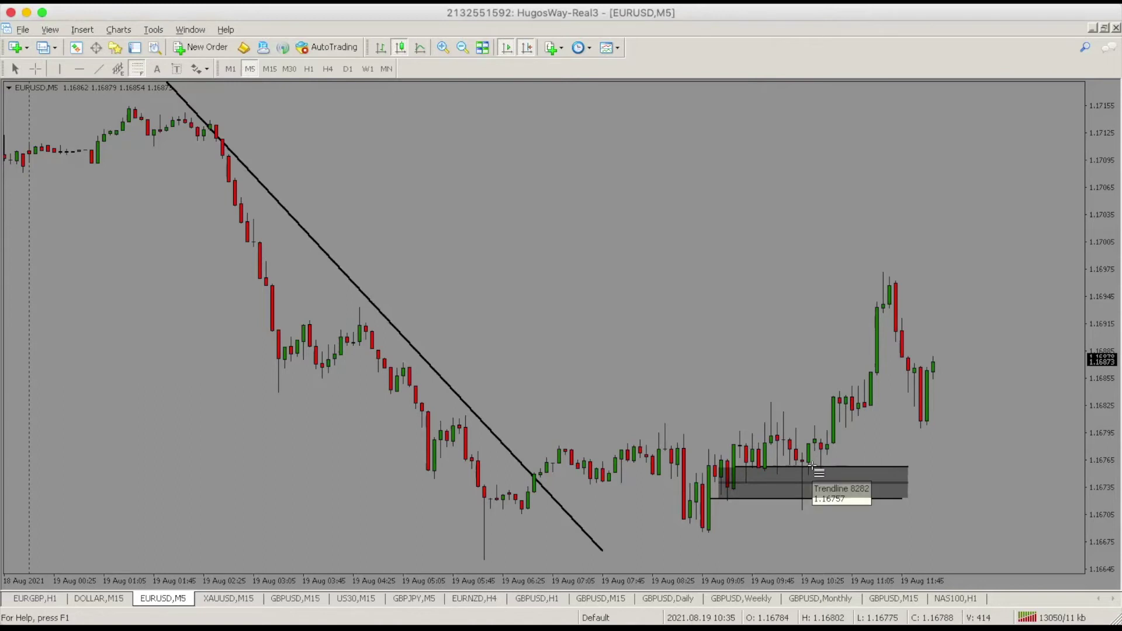
pyautogui.moveTo(810, 462); pyautogui.dragTo(838, 283)
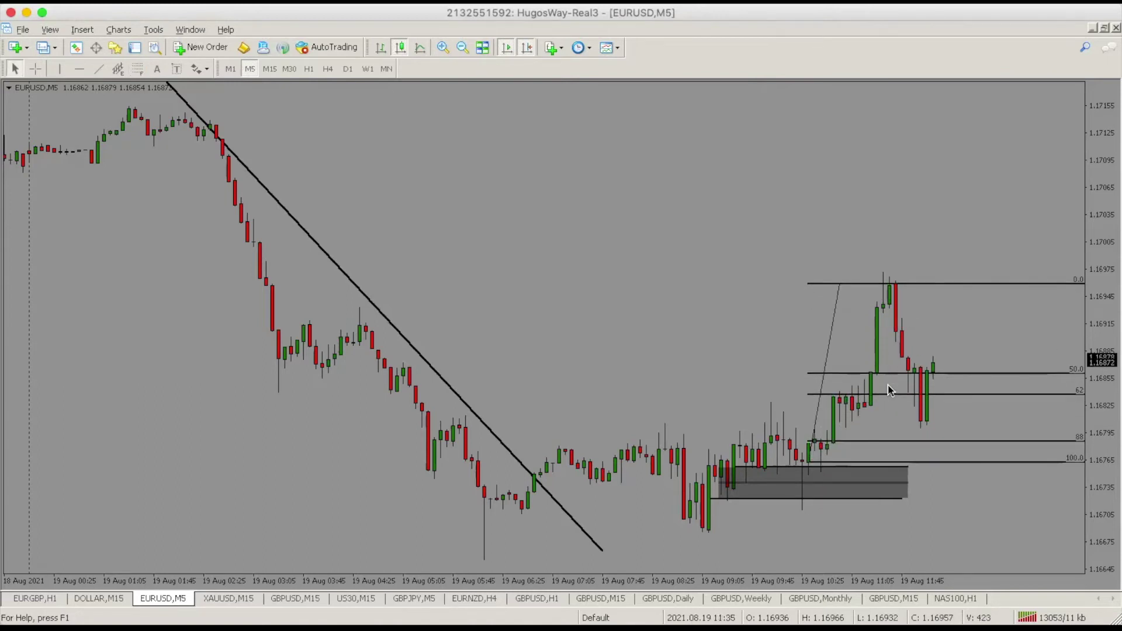
# Delete the Fibonacci retracement and draw a short horizontal level near the latest candles
pyautogui.rightClick(840, 291)
pyautogui.click(874, 353)
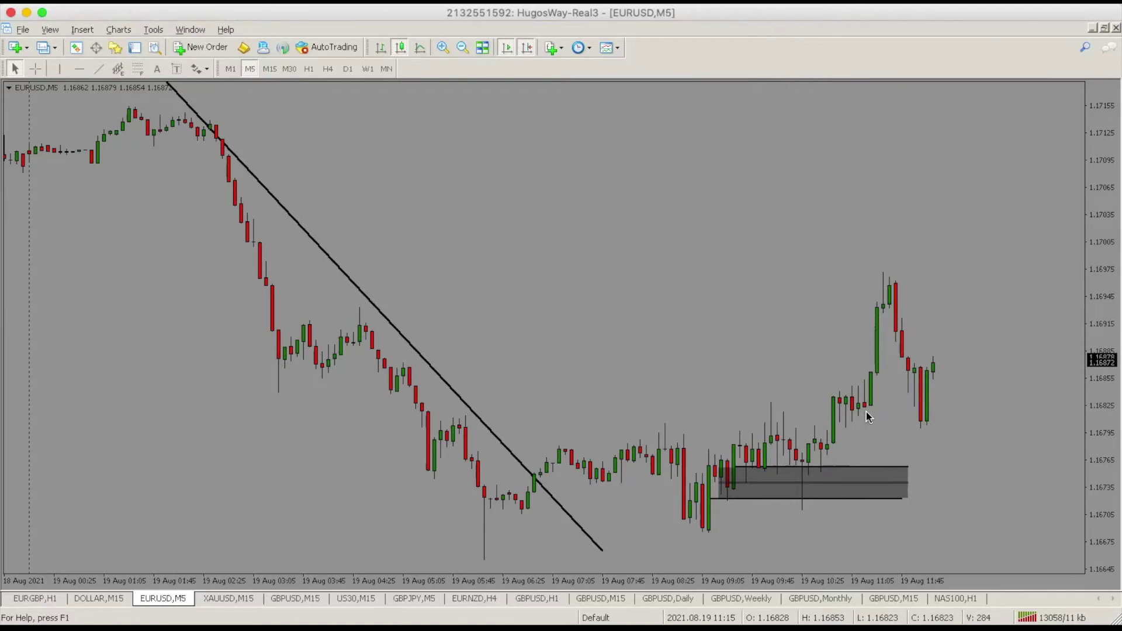
pyautogui.click(98, 69)
pyautogui.moveTo(871, 389); pyautogui.dragTo(951, 389)
pyautogui.moveTo(929, 375)
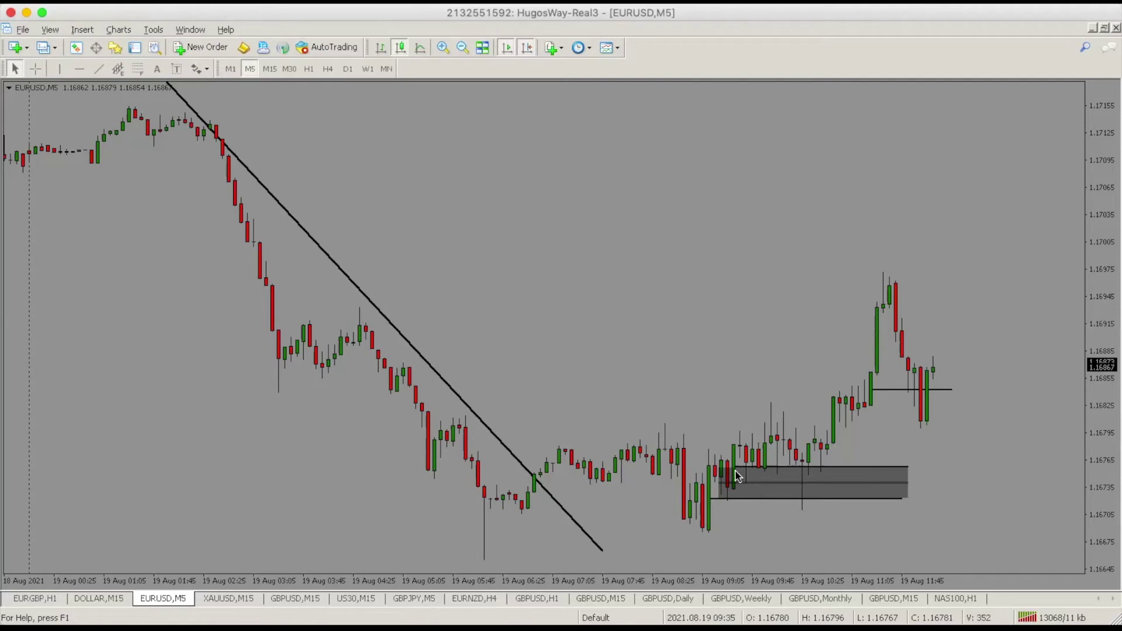
# Return to the newest EURUSD bars, then switch to the XAUUSD 15-minute chart
pyautogui.scroll(10, 654, 348)
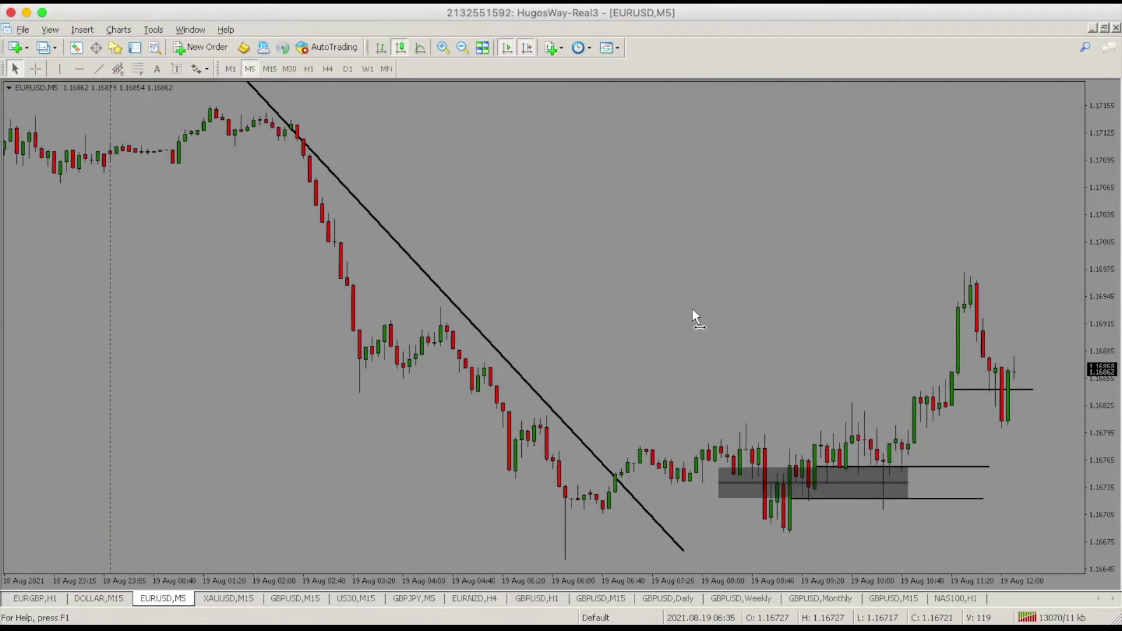
pyautogui.scroll(10, 599, 321)
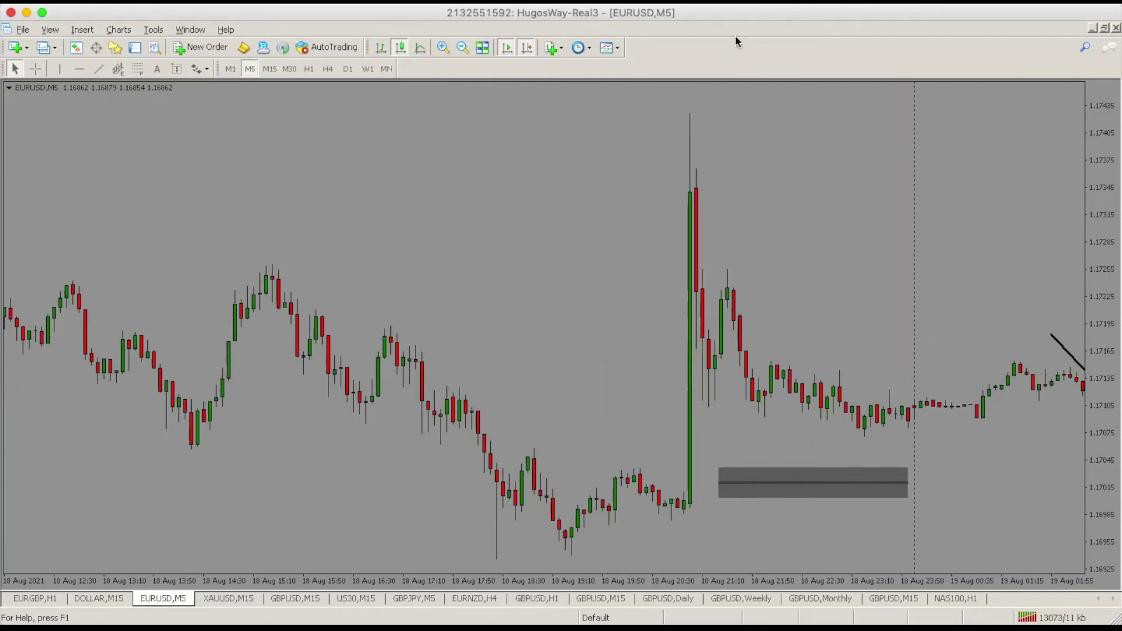
pyautogui.press('End')
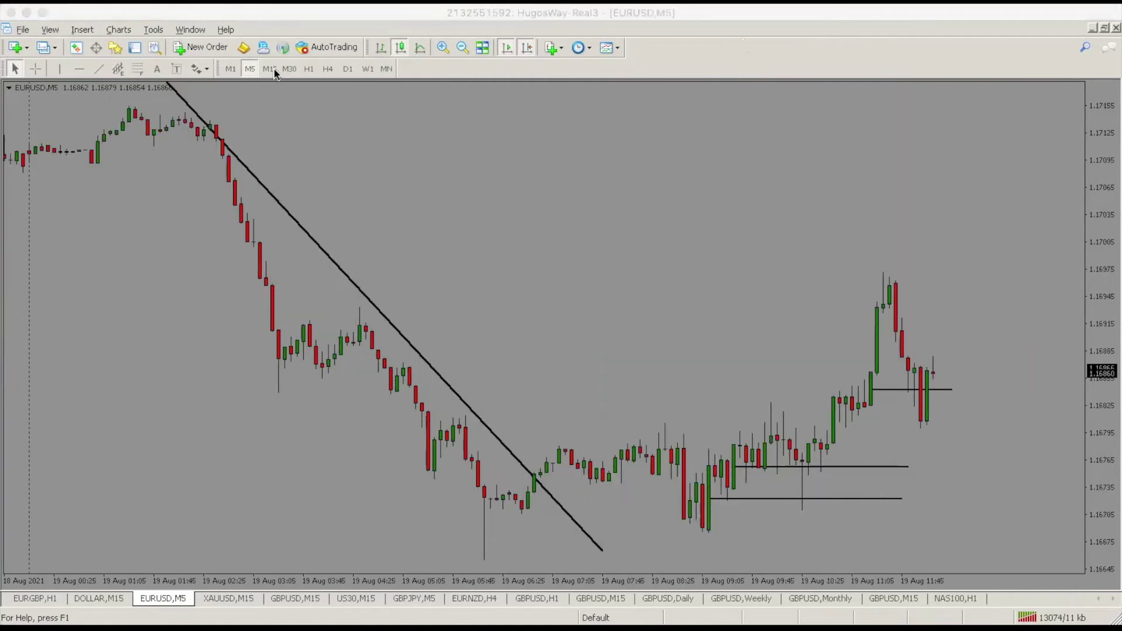
pyautogui.moveTo(283, 145); pyautogui.dragTo(836, 176)
pyautogui.click(501, 48)
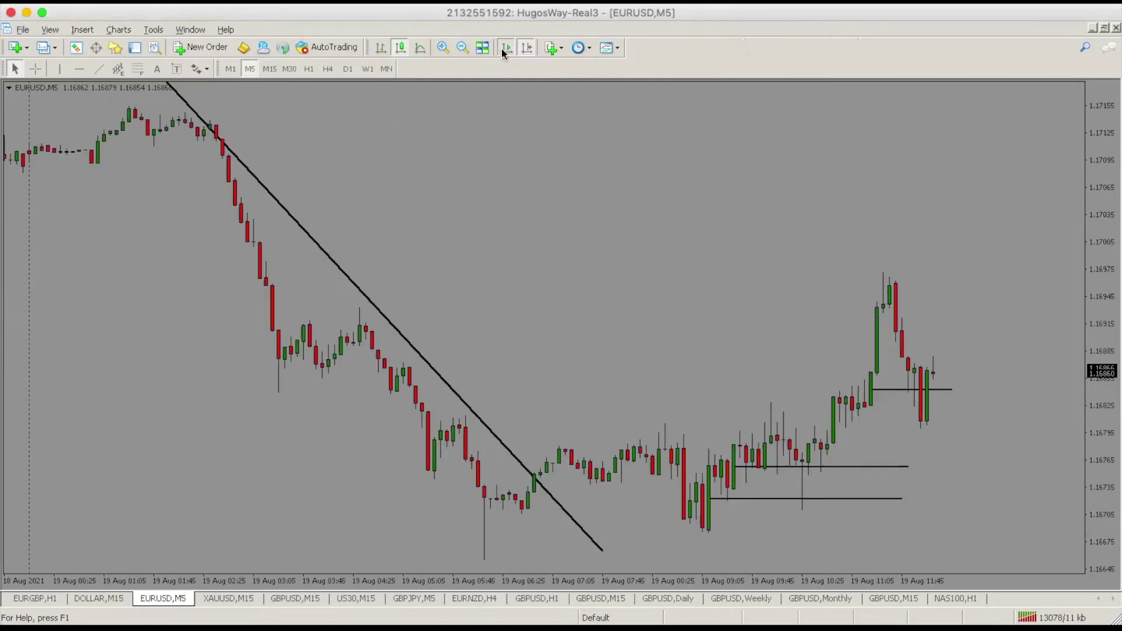
pyautogui.click(233, 597)
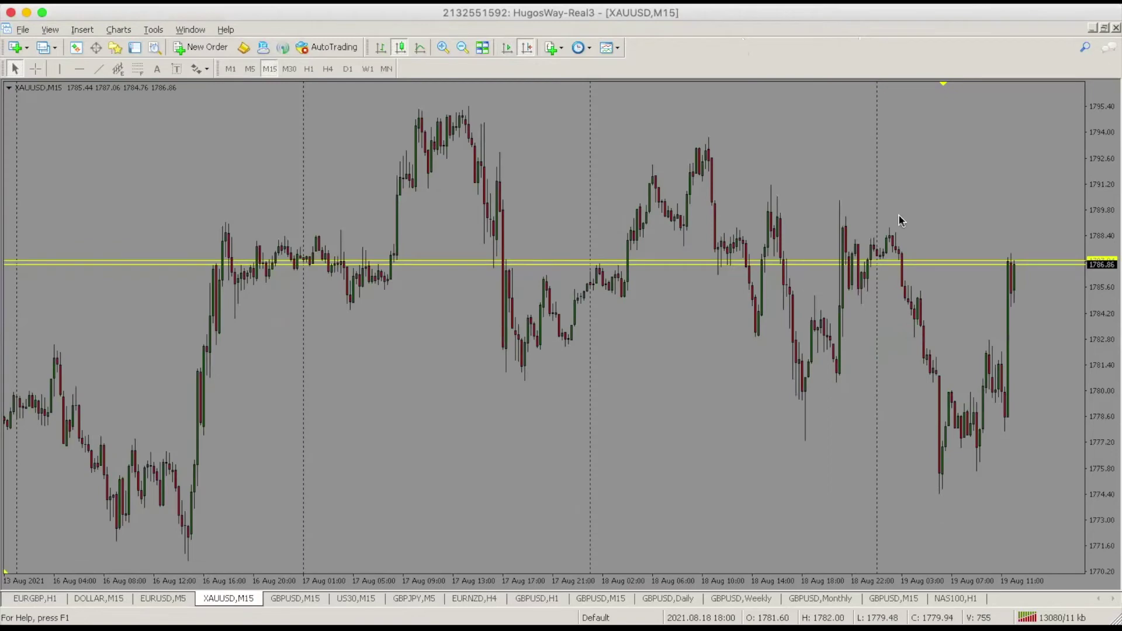
# Apply Raw Chart 2 to XAUUSD M15, then browse the history on M5 and M15
pyautogui.click(608, 47)
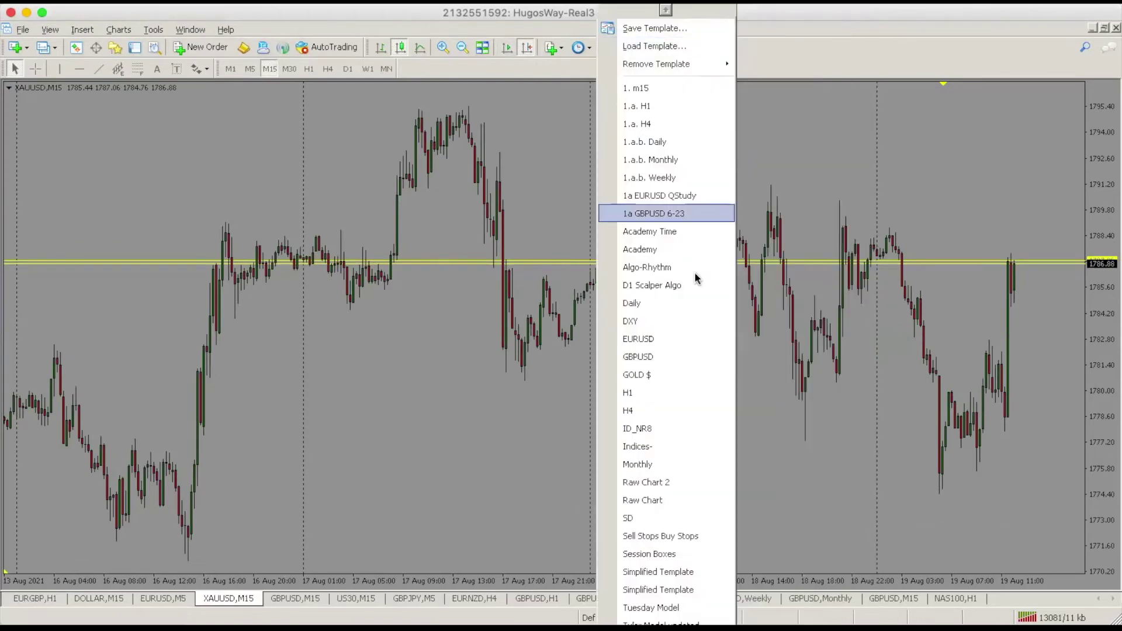
pyautogui.click(694, 481)
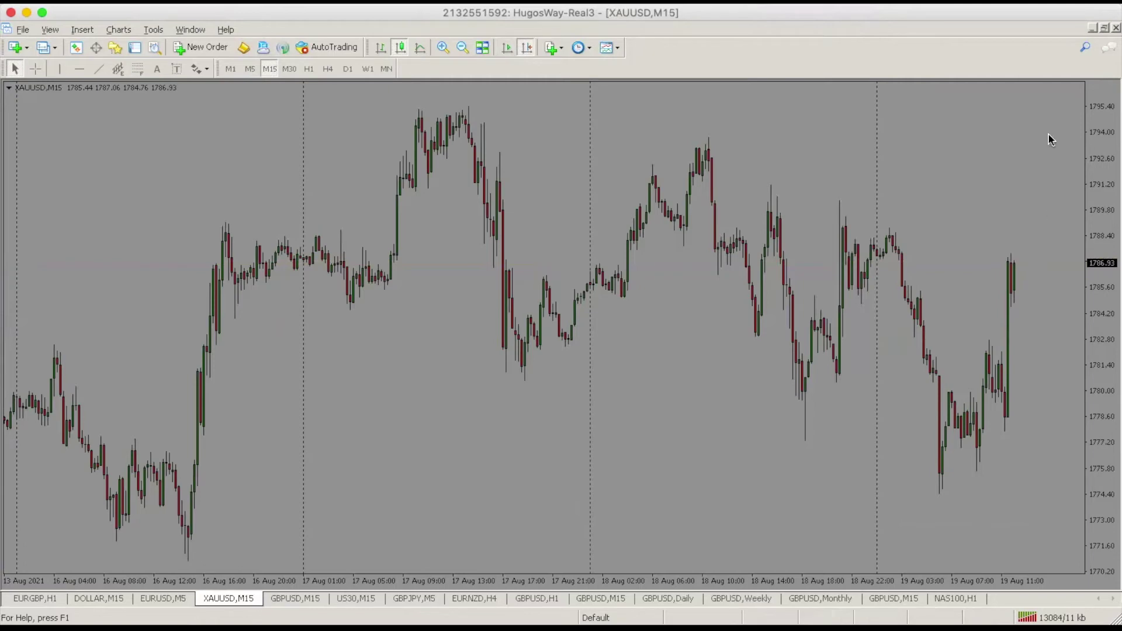
pyautogui.moveTo(931, 237); pyautogui.dragTo(608, 234)
pyautogui.click(250, 69)
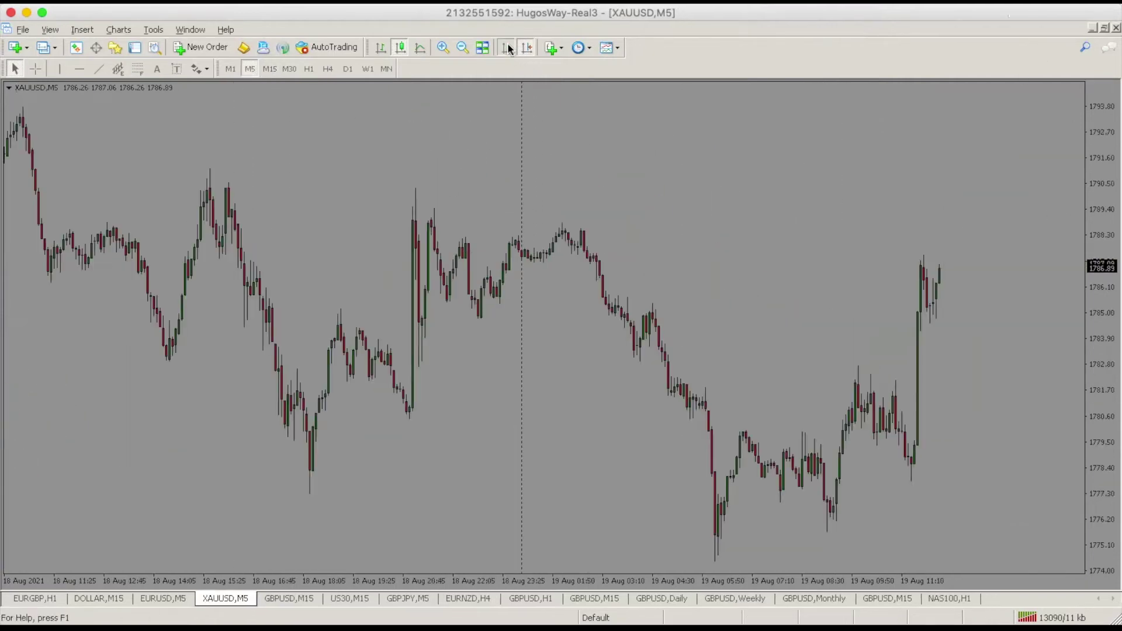
pyautogui.moveTo(489, 174); pyautogui.dragTo(719, 187)
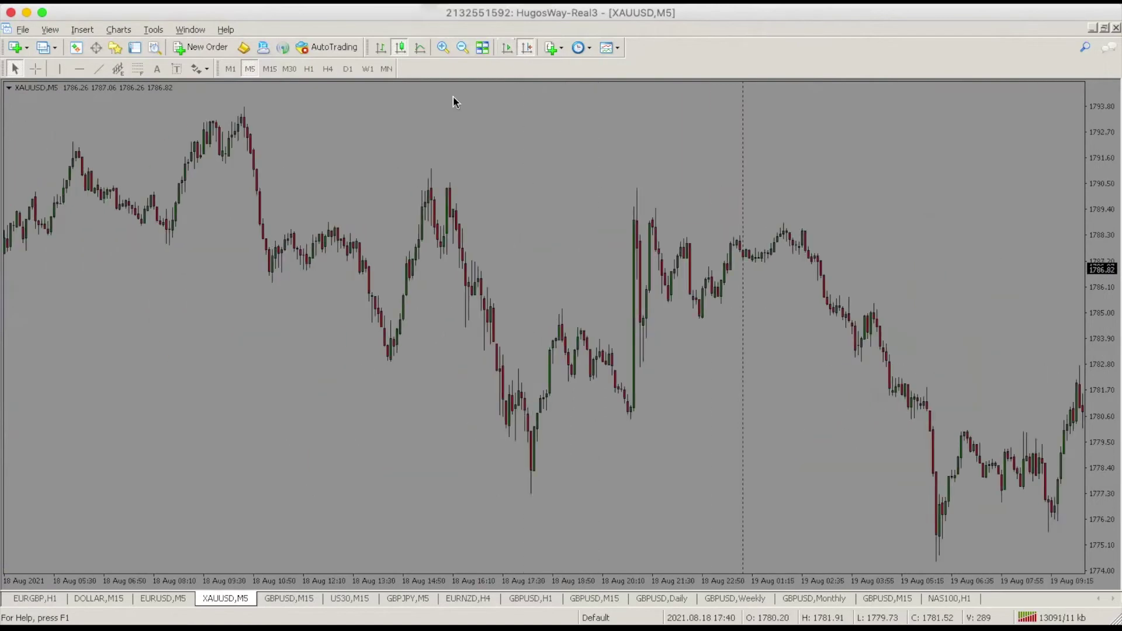
pyautogui.click(270, 69)
pyautogui.moveTo(366, 178); pyautogui.dragTo(303, 181)
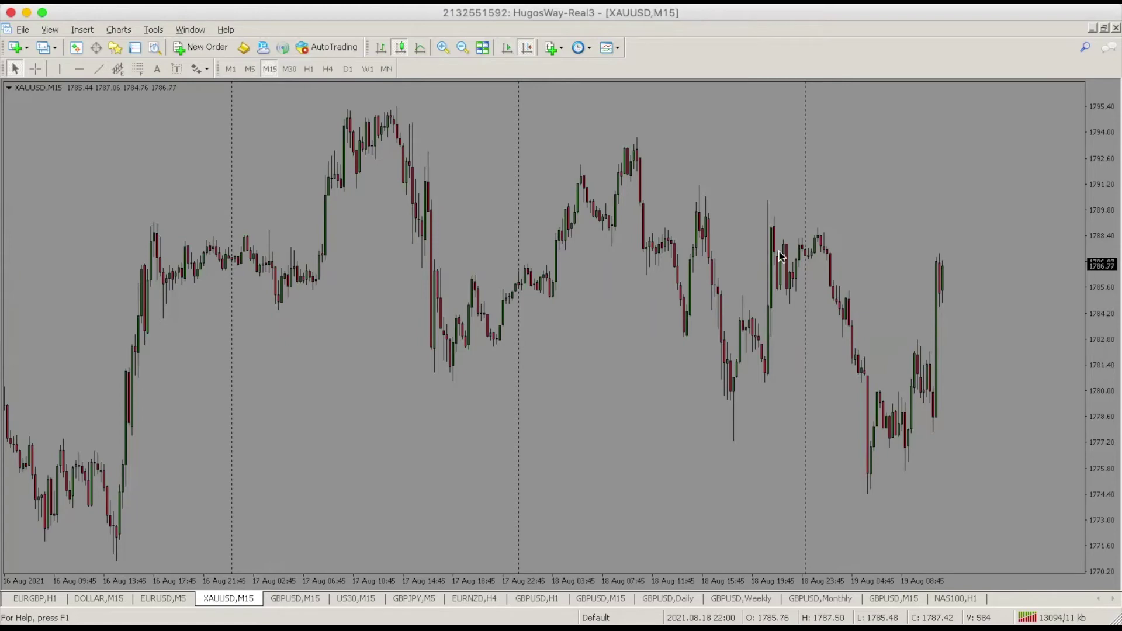
pyautogui.scroll(10, 263, 248)
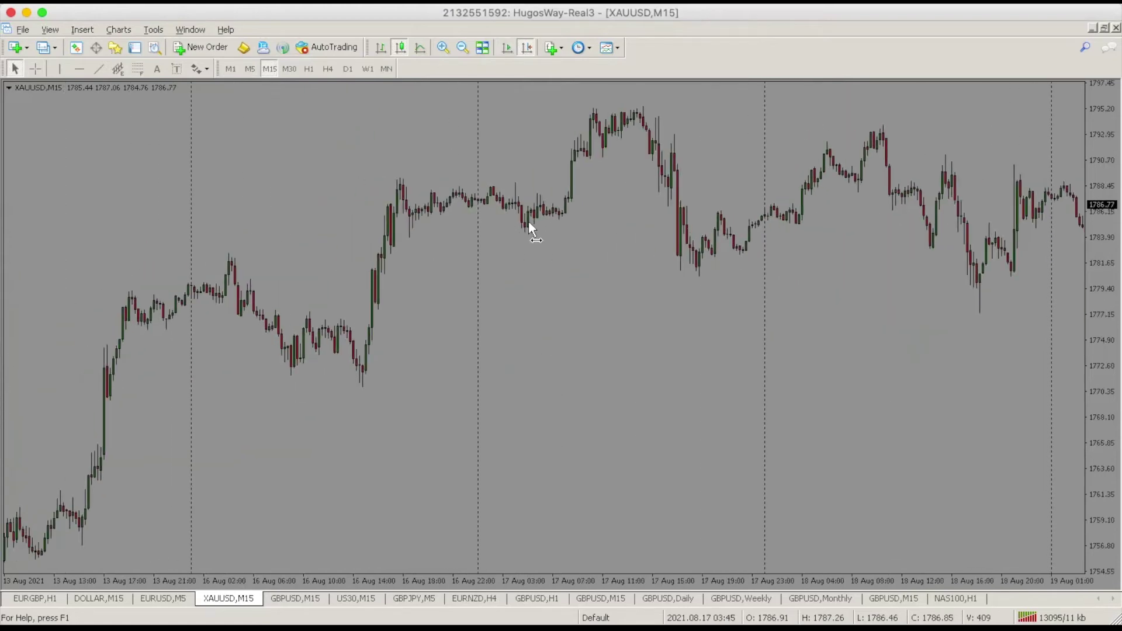
pyautogui.scroll(6, 442, 280)
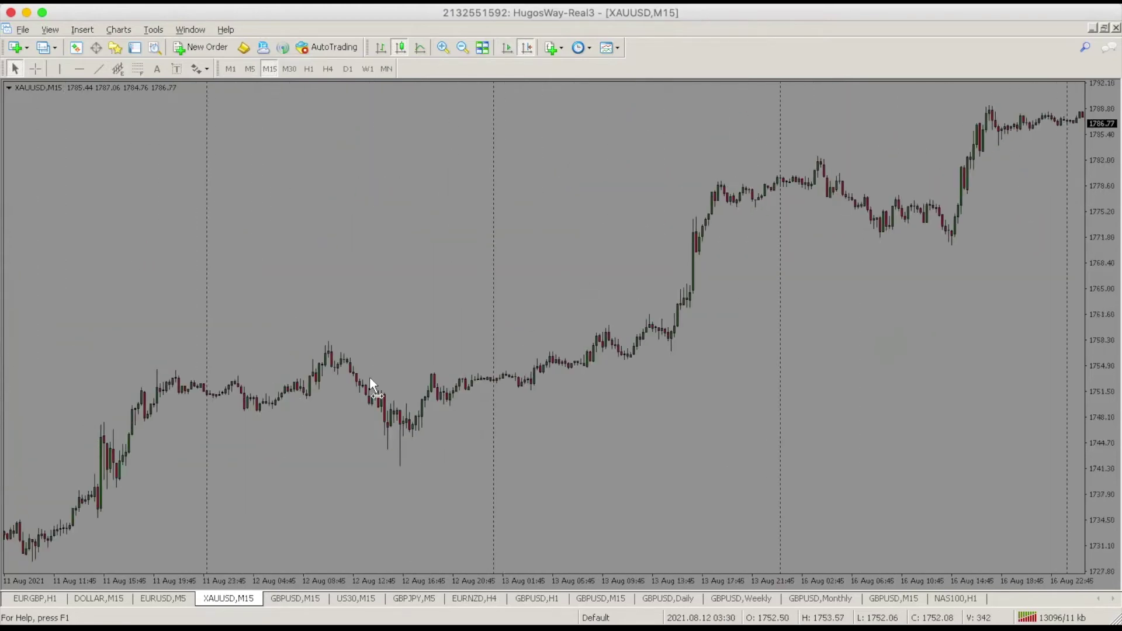
pyautogui.scroll(-8, 261, 352)
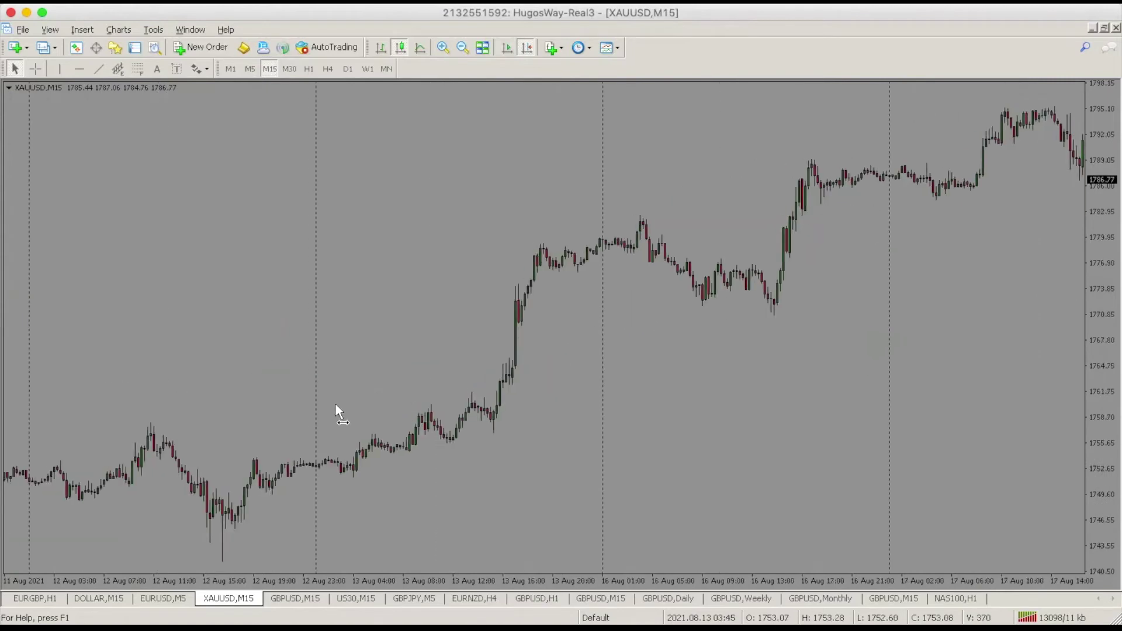
pyautogui.scroll(-2, 758, 237)
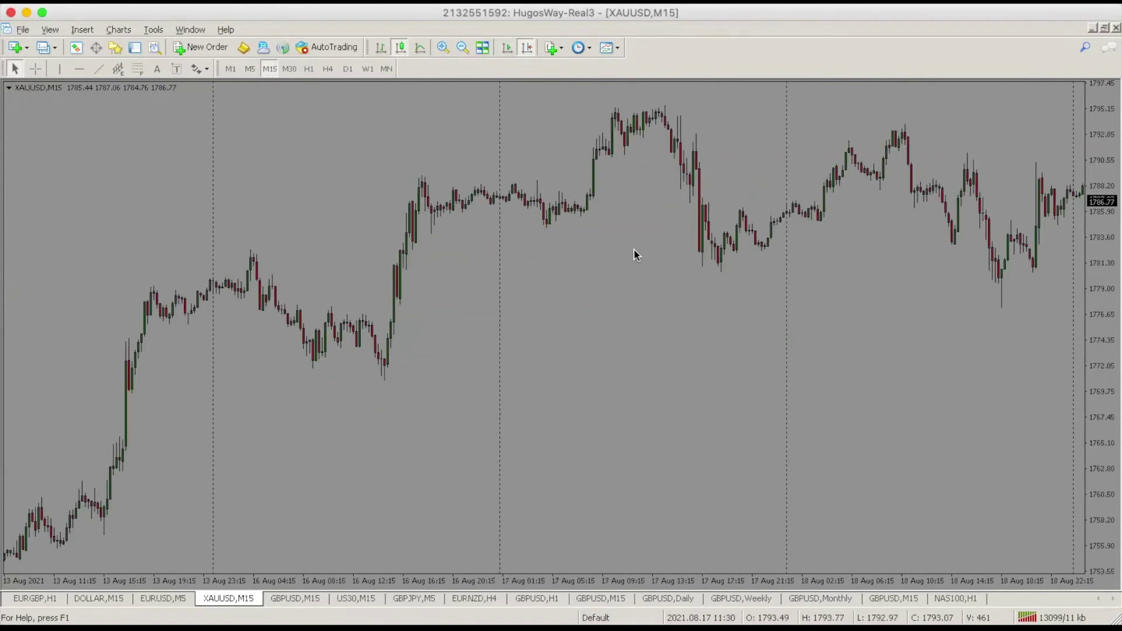
# Draw a rising trendline from the swing low and a horizontal level at 1794.85
pyautogui.click(98, 68)
pyautogui.moveTo(379, 374); pyautogui.dragTo(715, 108)
pyautogui.scroll(-1, 445, 156)
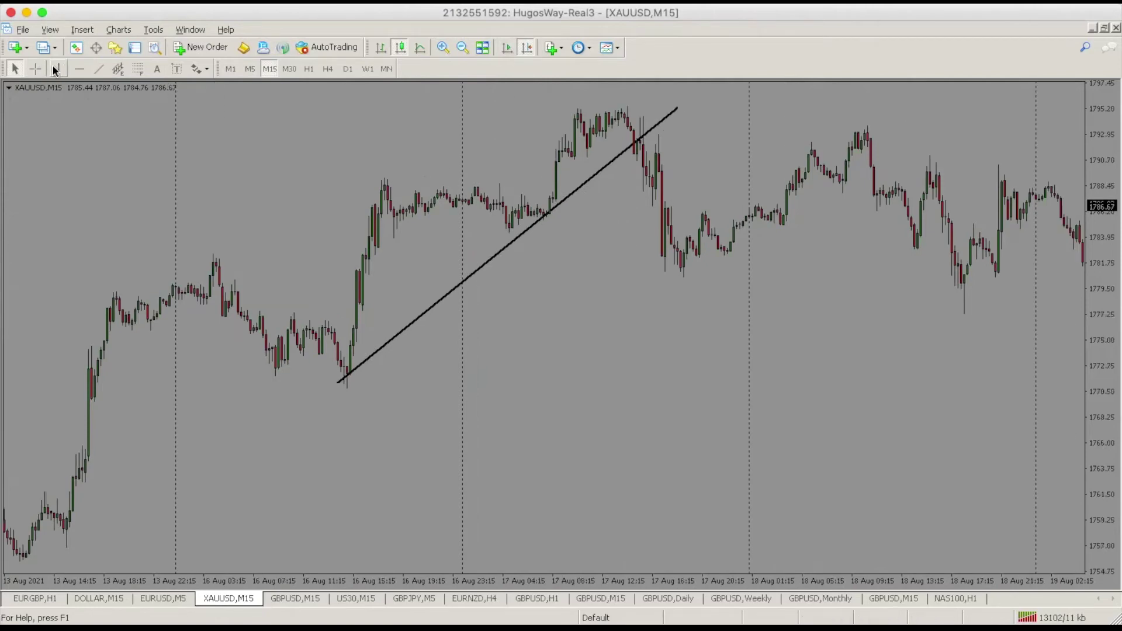
pyautogui.click(79, 69)
pyautogui.moveTo(618, 121); pyautogui.dragTo(622, 112)
pyautogui.scroll(-4, 789, 190)
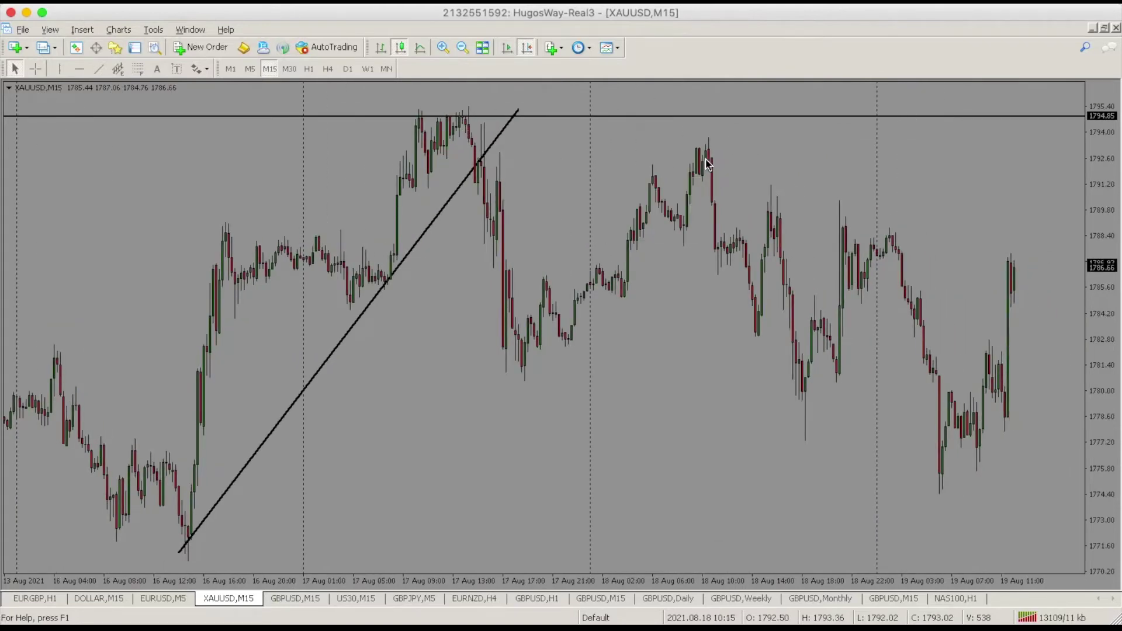
# Draw a Fibonacci retracement from the high to the low, then delete it
pyautogui.click(138, 68)
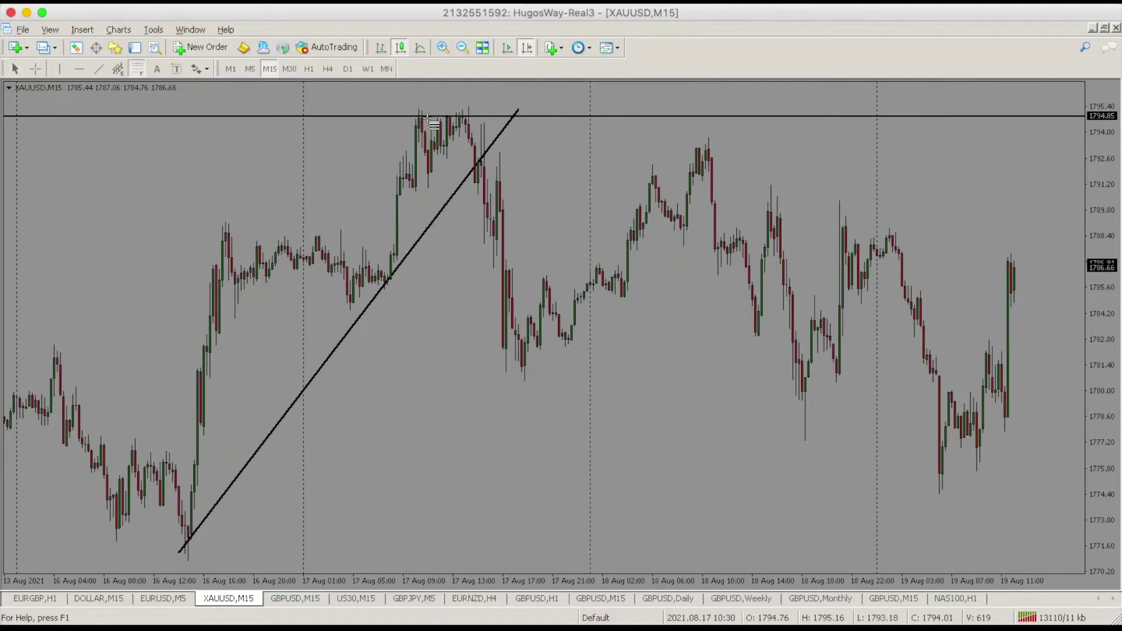
pyautogui.moveTo(465, 108); pyautogui.dragTo(494, 381)
pyautogui.rightClick(478, 216)
pyautogui.click(536, 241)
# On M5, add horizontal levels at 1795.43 and 1791.56
pyautogui.click(254, 67)
pyautogui.scroll(-15, 741, 381)
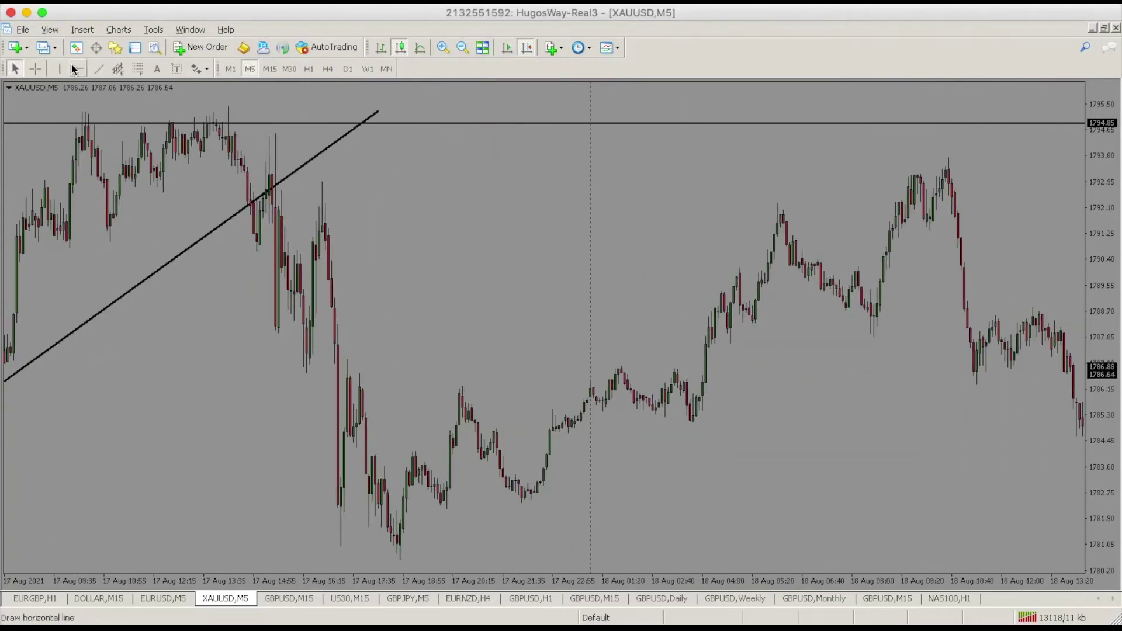
pyautogui.doubleClick(247, 123)
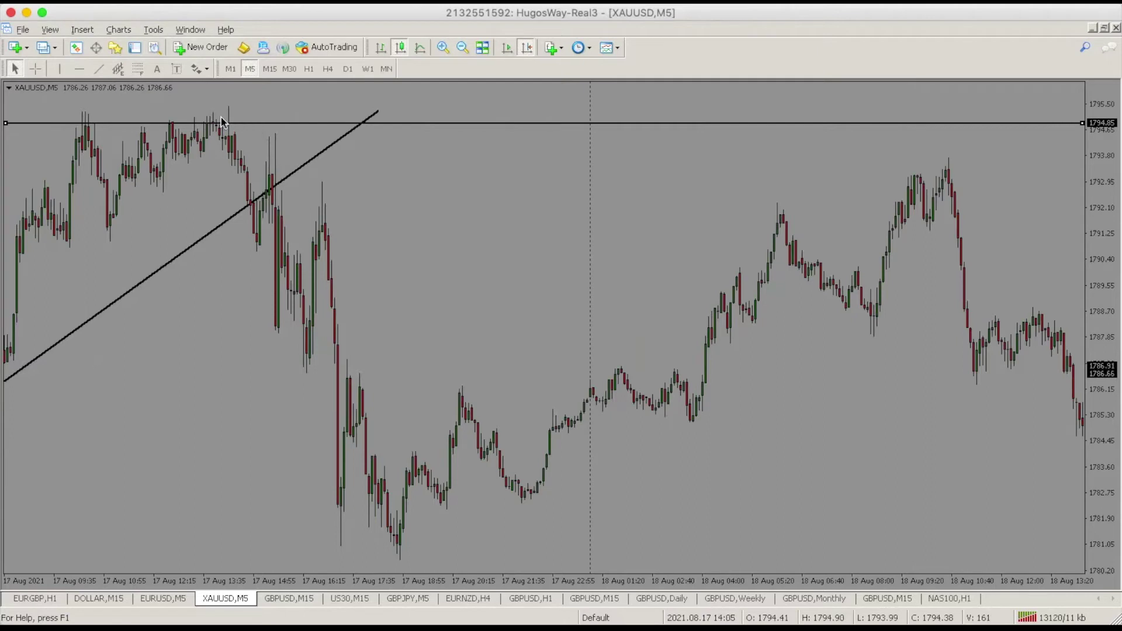
pyautogui.click(79, 68)
pyautogui.moveTo(237, 96); pyautogui.dragTo(240, 105)
pyautogui.click(252, 145)
pyautogui.click(80, 68)
pyautogui.click(354, 224)
pyautogui.click(80, 68)
# Place a 1792.91 level and a short line at the 18 Aug swing high on M15, then return to M5
pyautogui.click(346, 183)
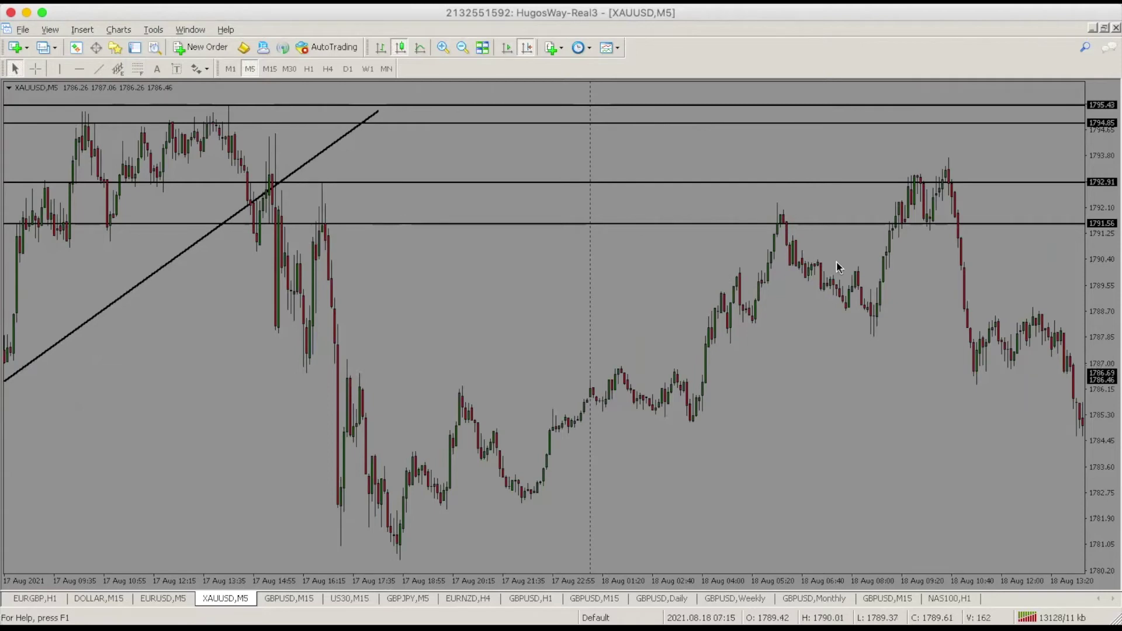
pyautogui.scroll(-3, 800, 254)
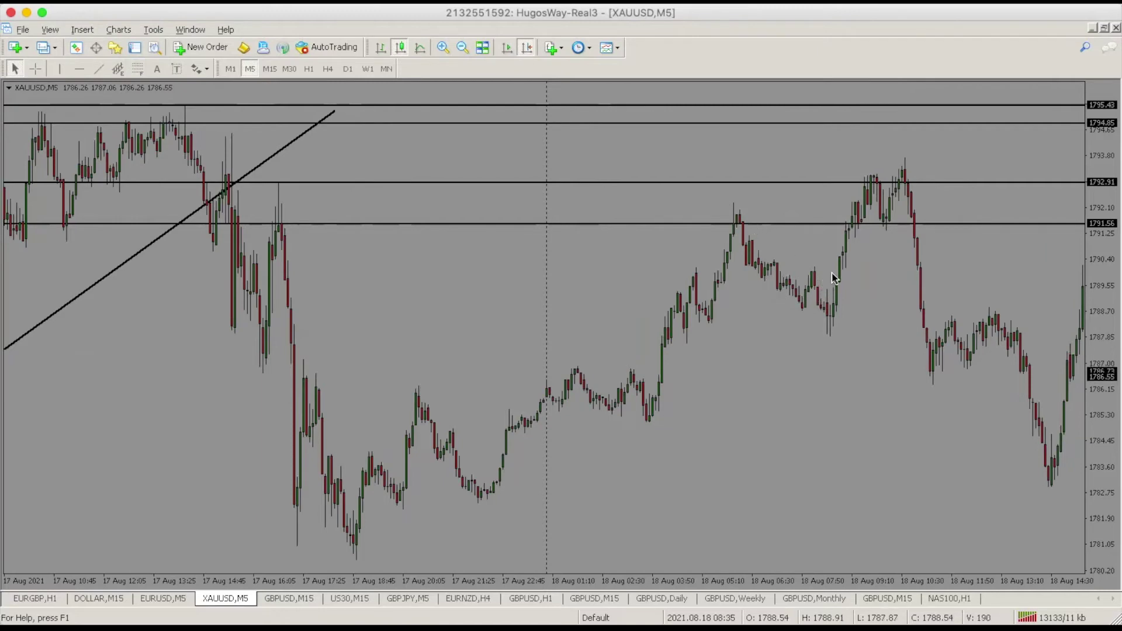
pyautogui.click(273, 71)
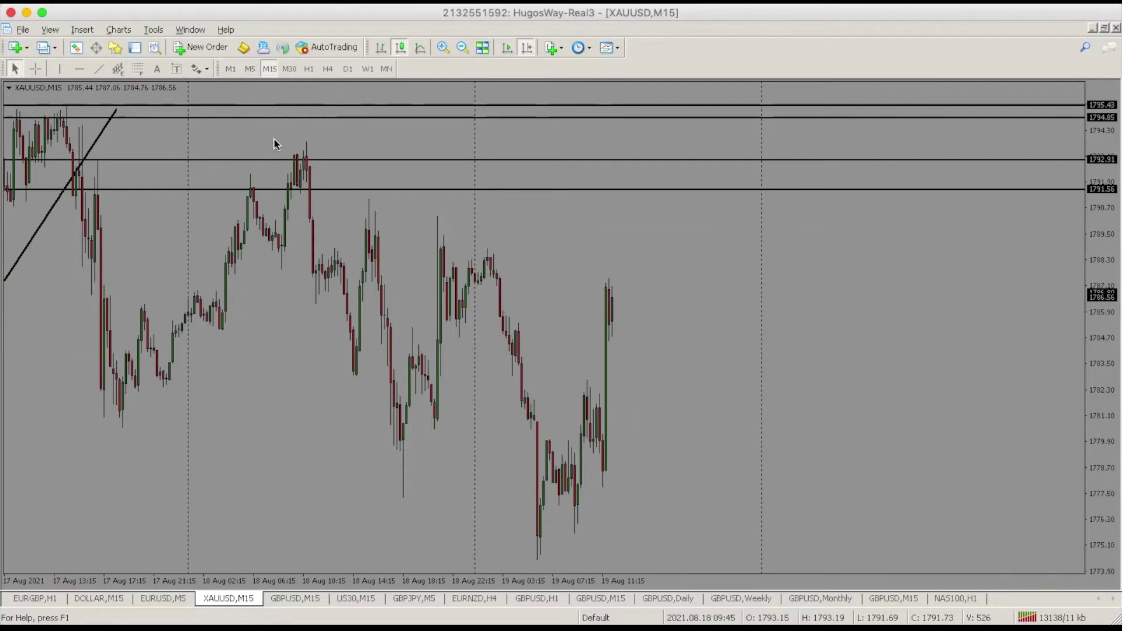
pyautogui.click(99, 69)
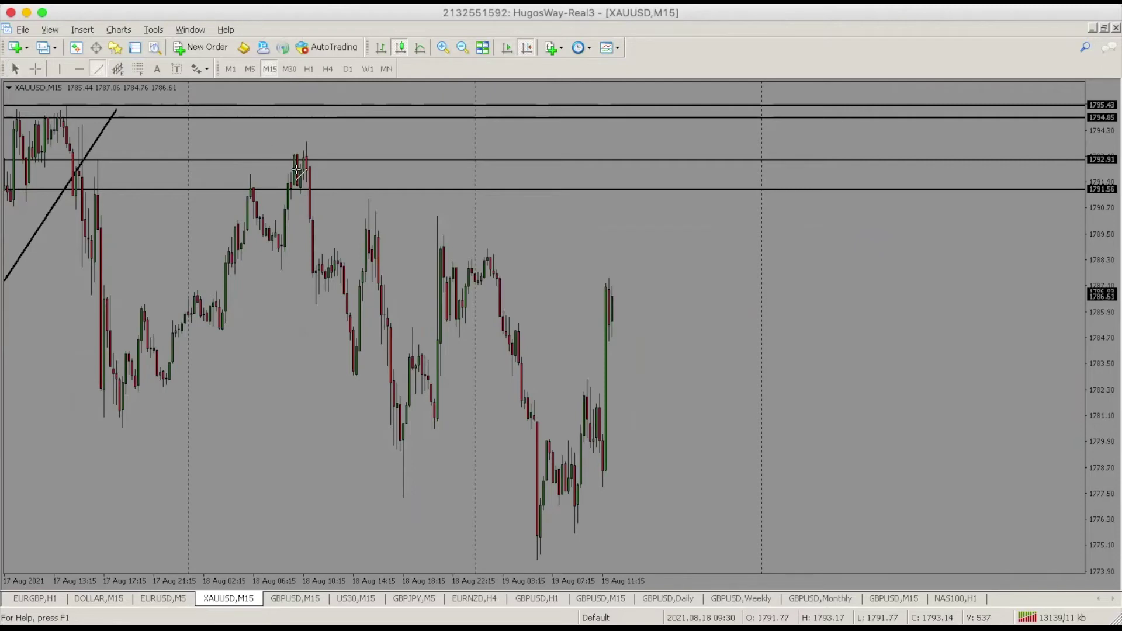
pyautogui.moveTo(297, 170); pyautogui.dragTo(326, 169)
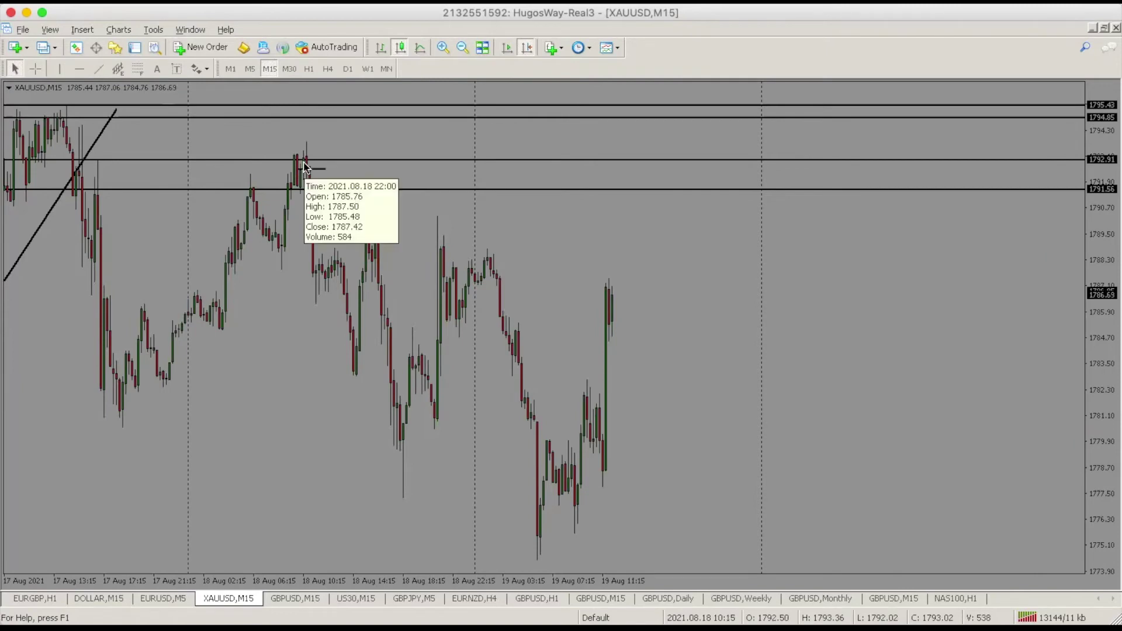
pyautogui.click(249, 68)
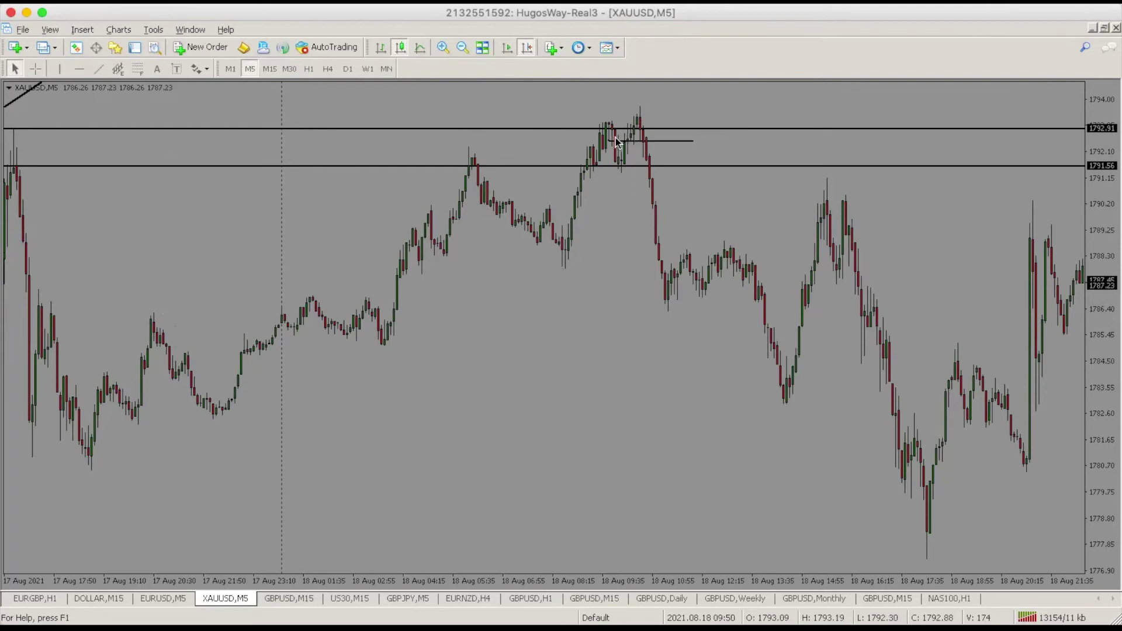
# Draw another short line at the candle top, then select and delete both short lines
pyautogui.click(98, 69)
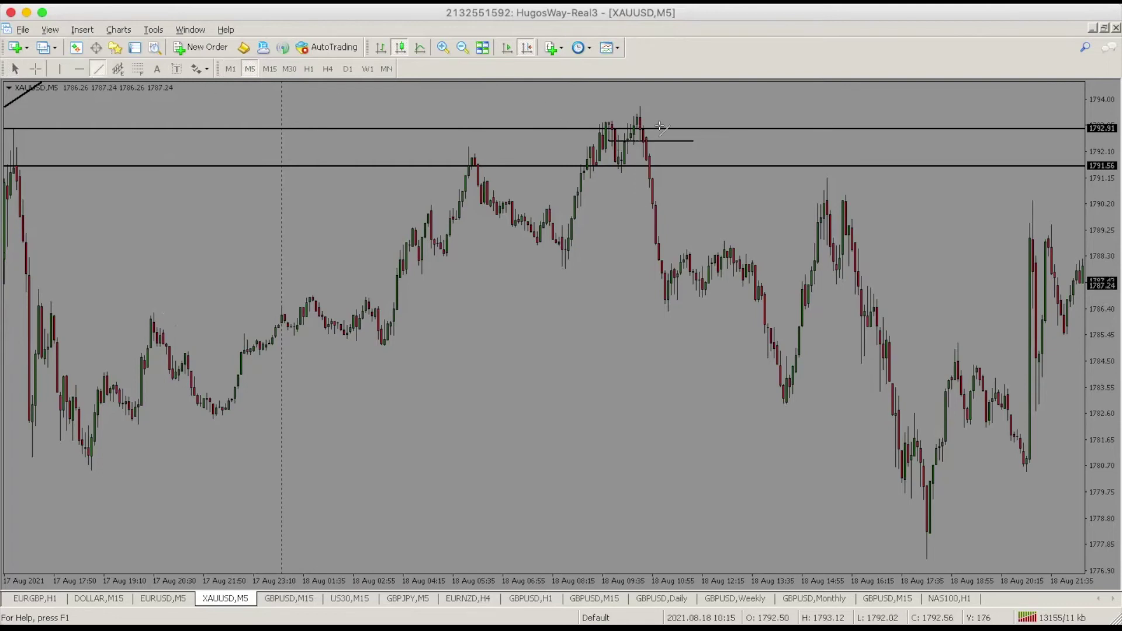
pyautogui.moveTo(639, 122); pyautogui.dragTo(670, 121)
pyautogui.click(649, 156)
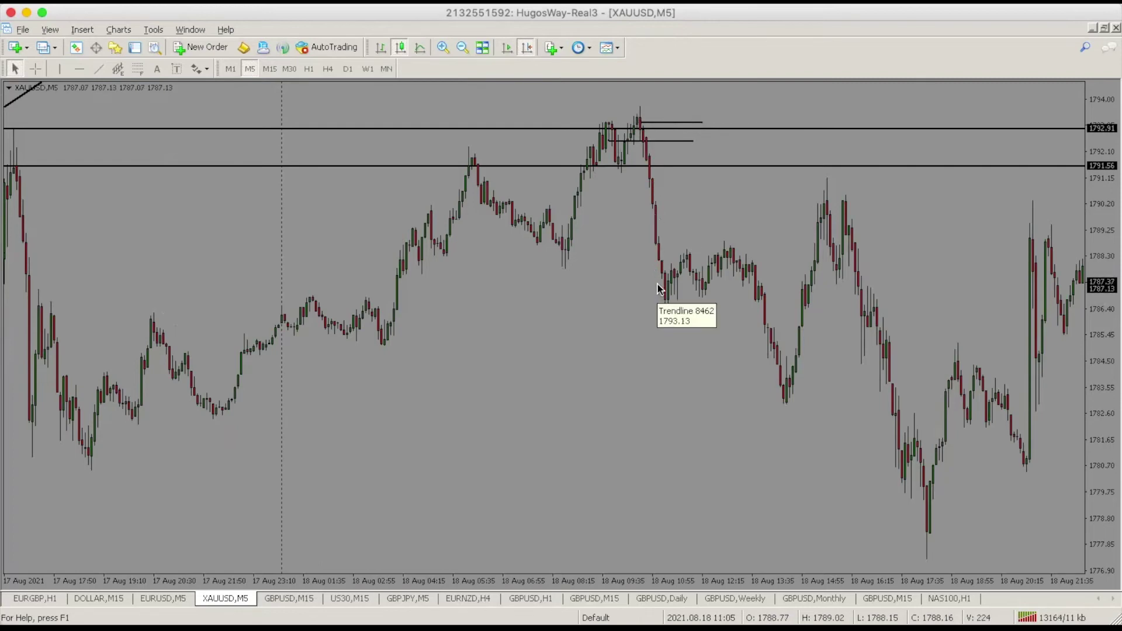
pyautogui.doubleClick(684, 121)
pyautogui.rightClick(683, 140)
pyautogui.click(737, 232)
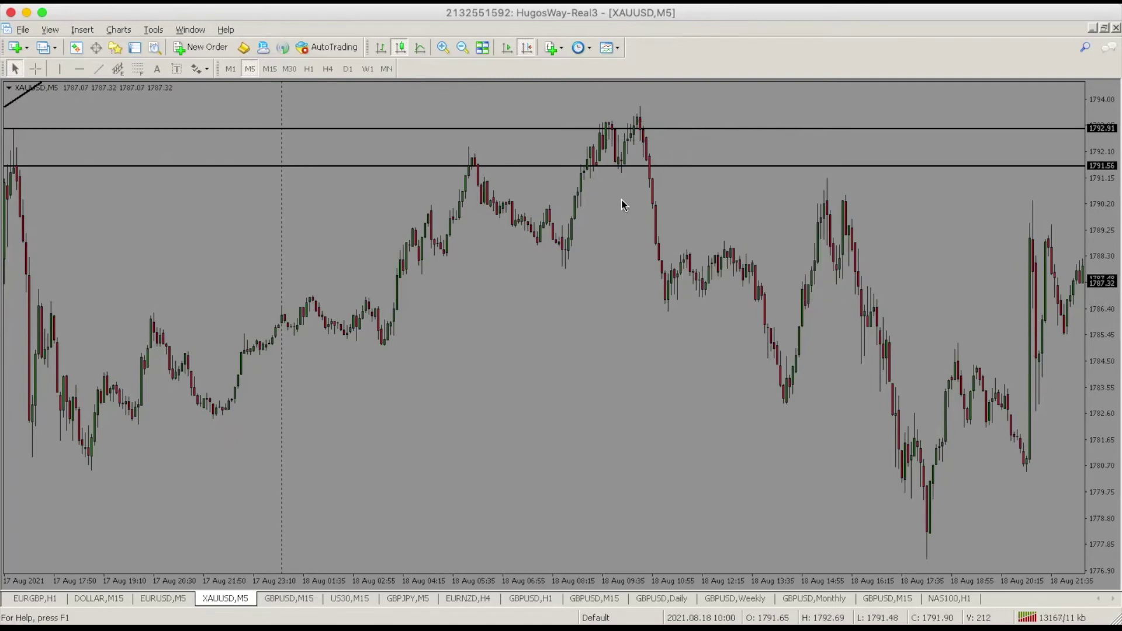
pyautogui.moveTo(756, 201); pyautogui.dragTo(644, 206)
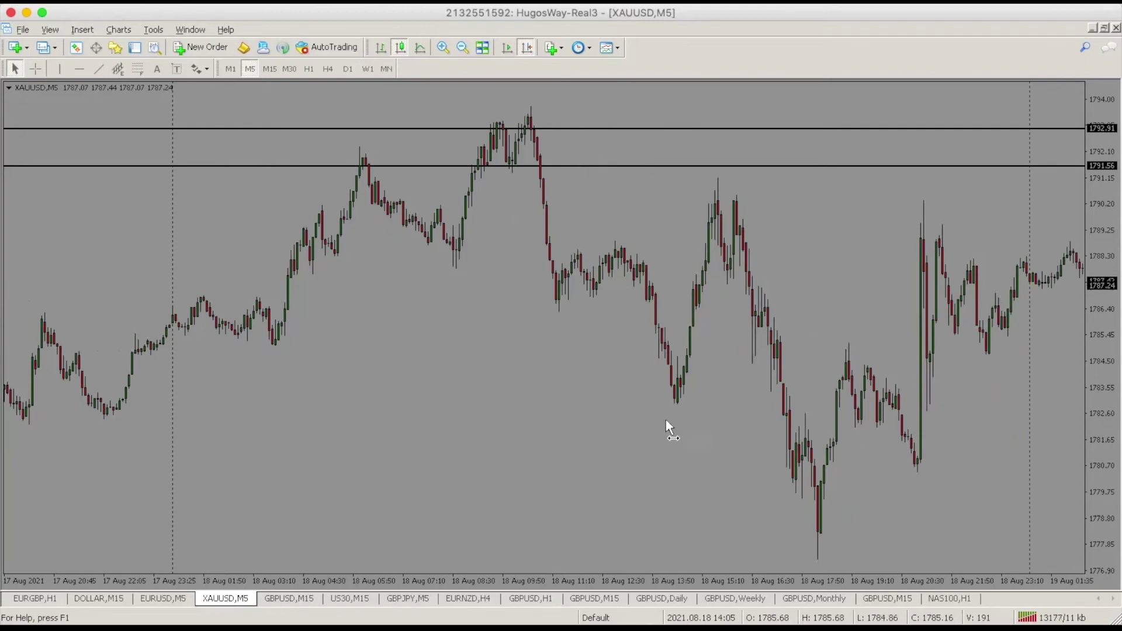
# Draw a falling trendline across the 19 Aug decline from the high near 1788.5
pyautogui.scroll(8, 666, 426)
pyautogui.scroll(-20, 830, 370)
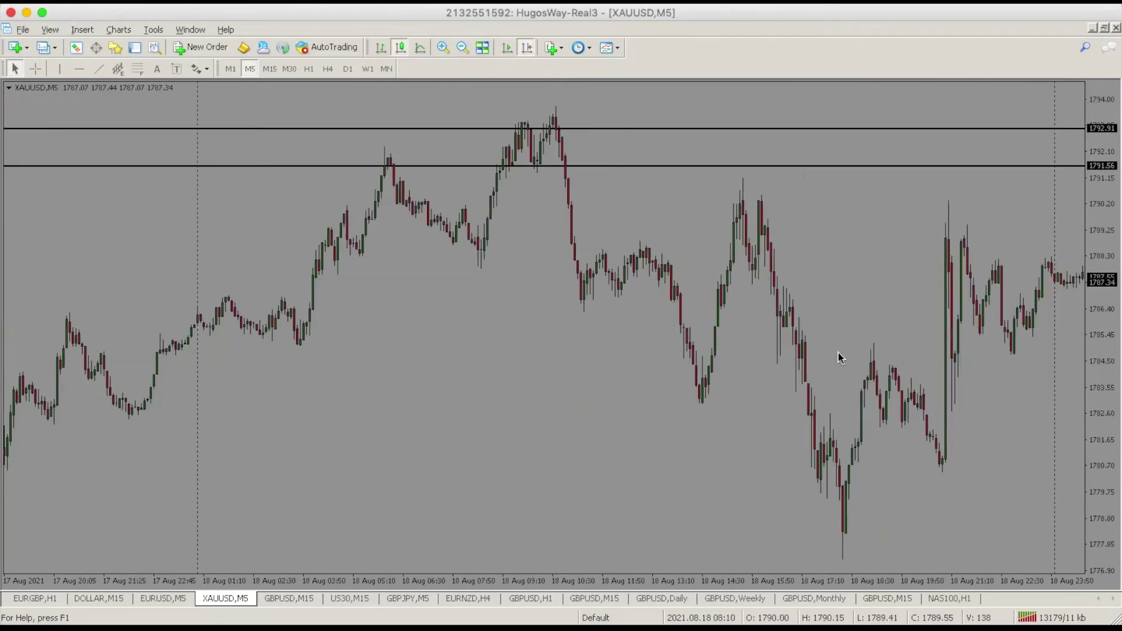
pyautogui.scroll(-8, 877, 309)
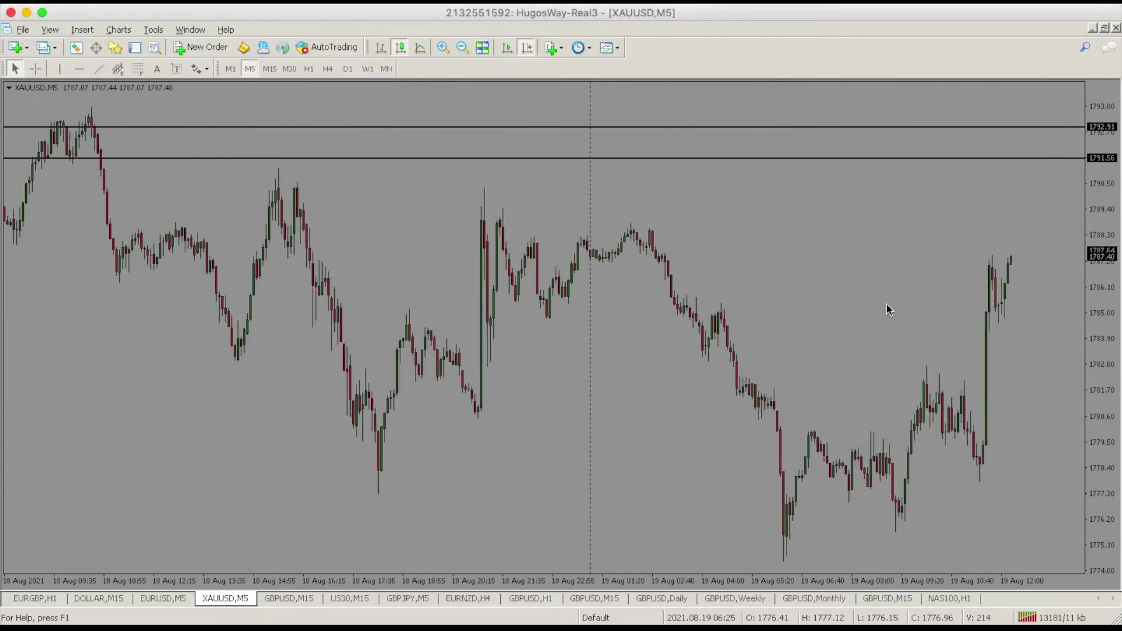
pyautogui.click(103, 68)
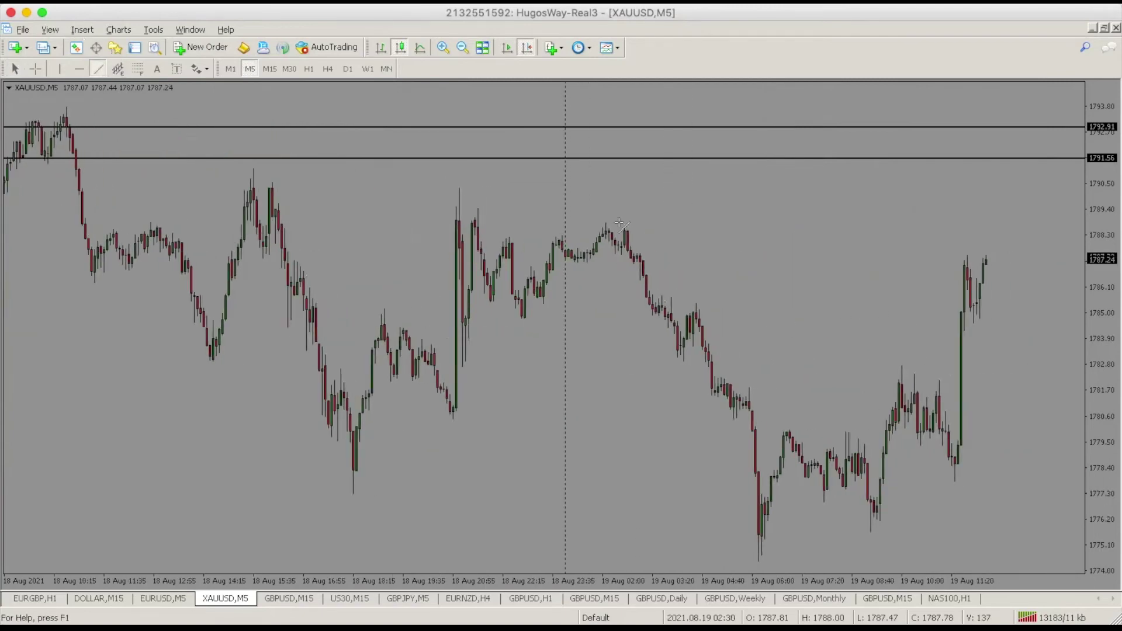
pyautogui.moveTo(718, 337)
pyautogui.mouseDown()
pyautogui.moveTo(906, 471)
pyautogui.moveTo(917, 519)
pyautogui.moveTo(935, 524)
pyautogui.mouseUp()
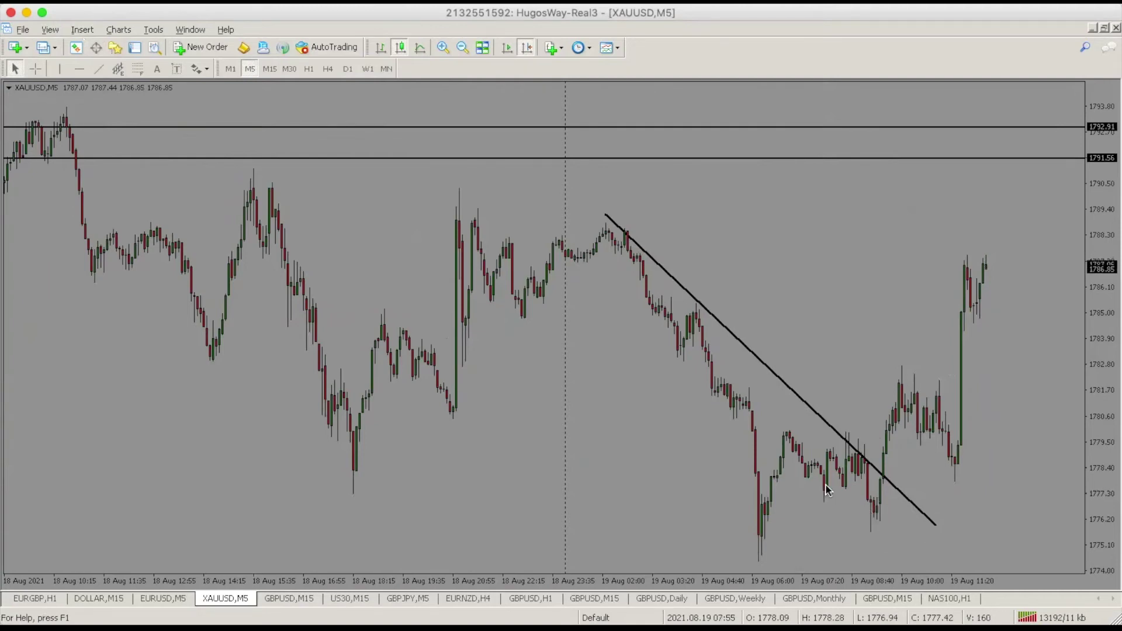
# Draw and delete a short line near the recent low, then drag the trendline's lower end onto the lows
pyautogui.click(98, 69)
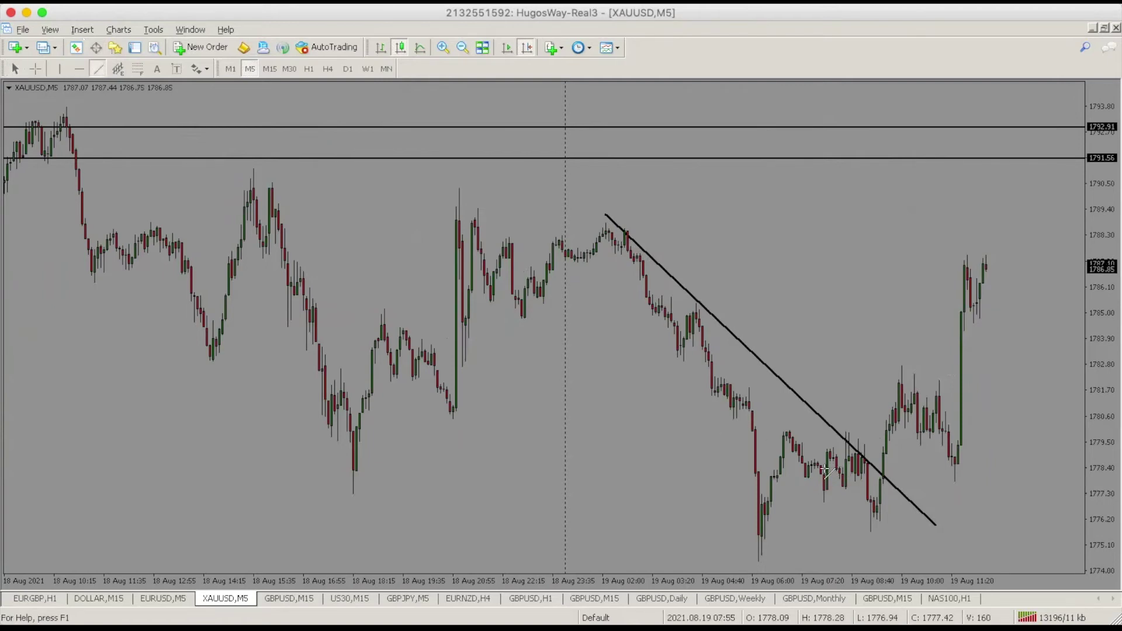
pyautogui.moveTo(826, 471); pyautogui.dragTo(980, 471)
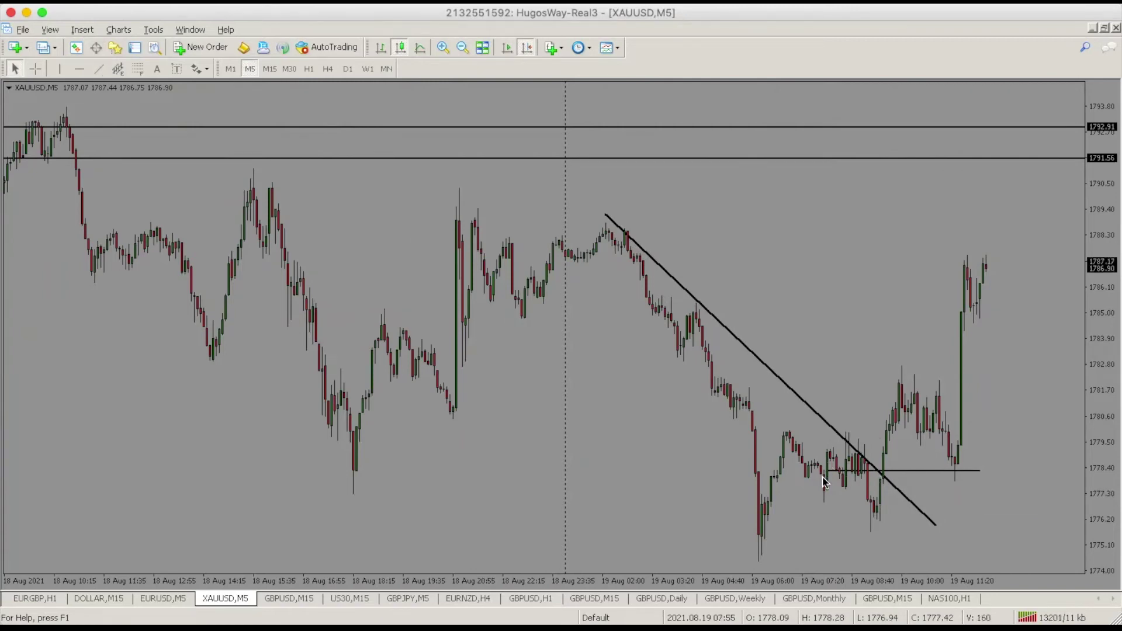
pyautogui.rightClick(955, 471)
pyautogui.click(973, 517)
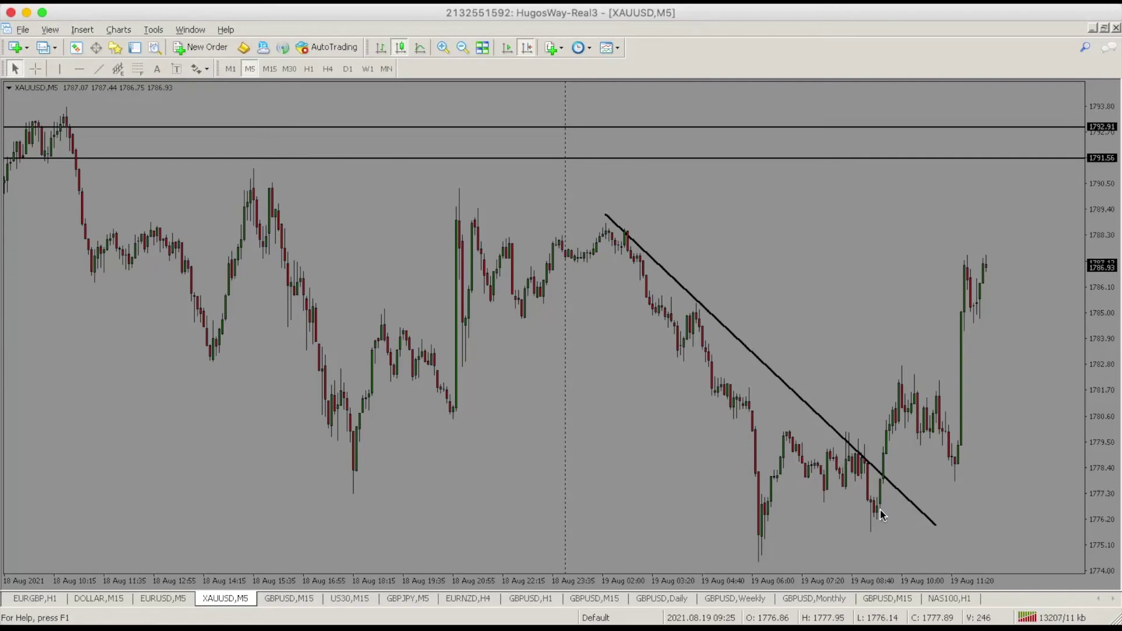
pyautogui.moveTo(923, 511); pyautogui.dragTo(936, 525)
pyautogui.scroll(3, 754, 412)
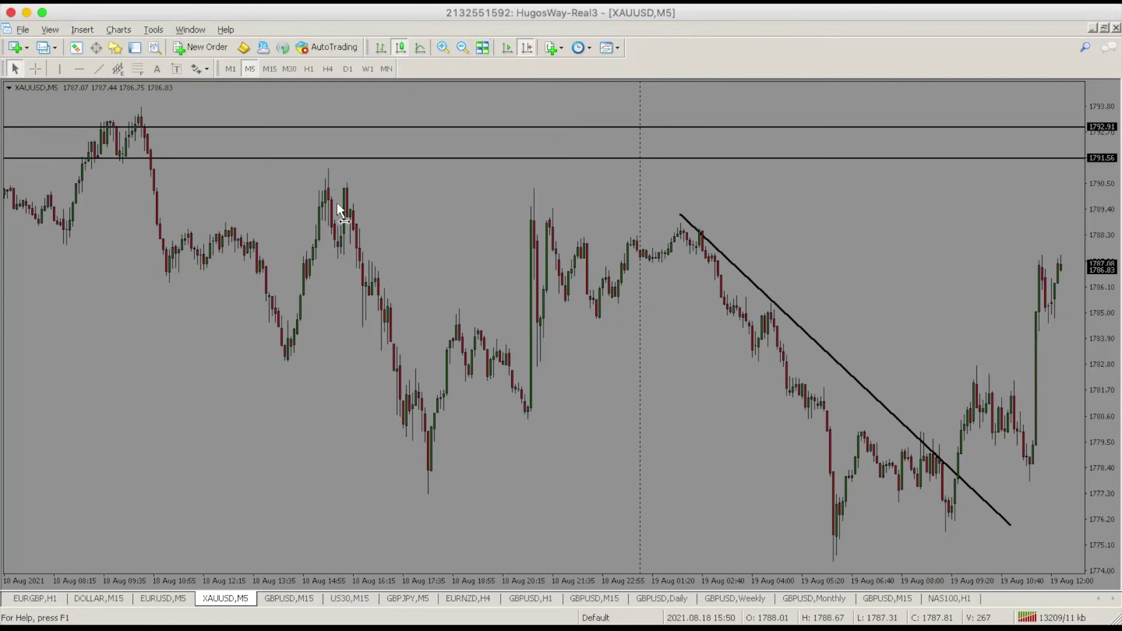
# Scroll and pan the chart through the 11–12 Aug bars
pyautogui.scroll(15, 339, 204)
pyautogui.scroll(20, 370, 338)
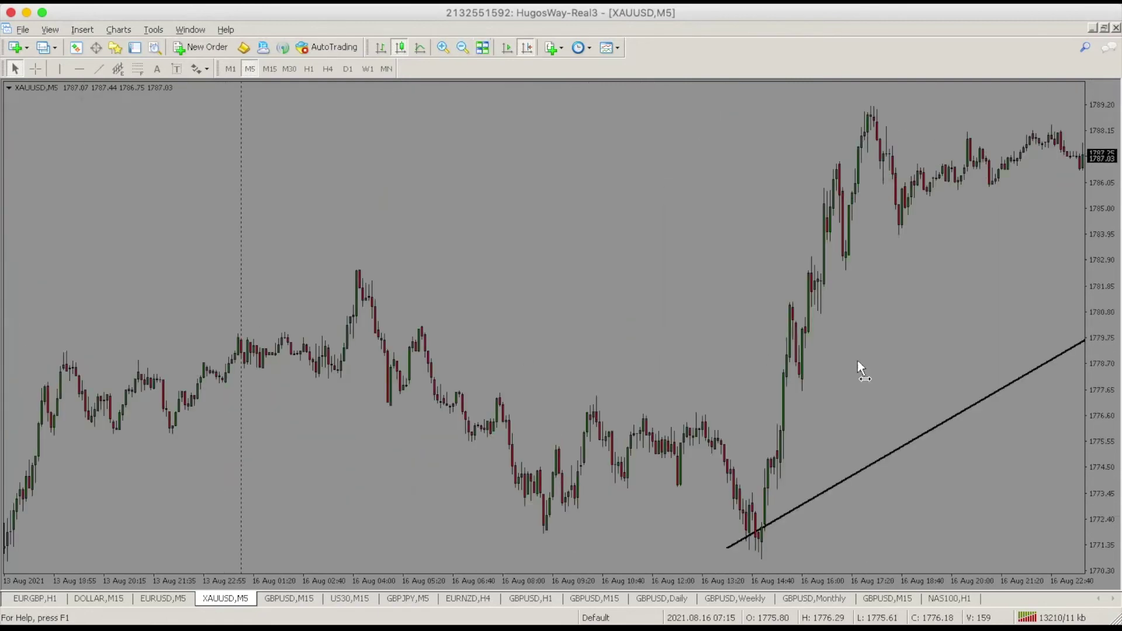
pyautogui.moveTo(815, 339); pyautogui.dragTo(793, 332)
pyautogui.moveTo(898, 332); pyautogui.dragTo(869, 336)
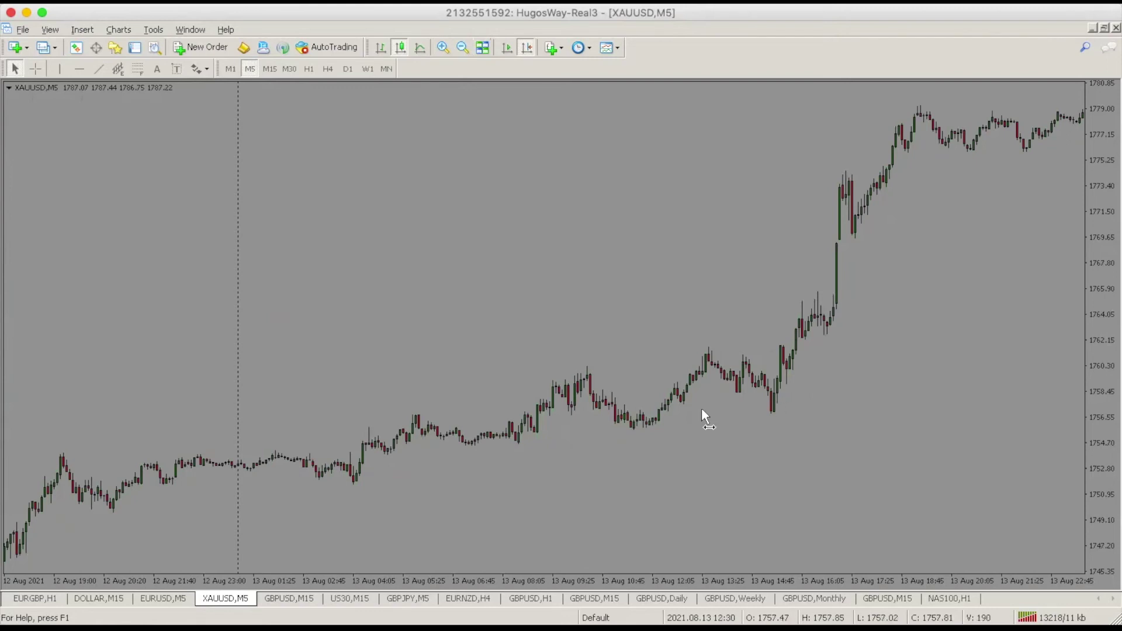
pyautogui.scroll(10, 669, 414)
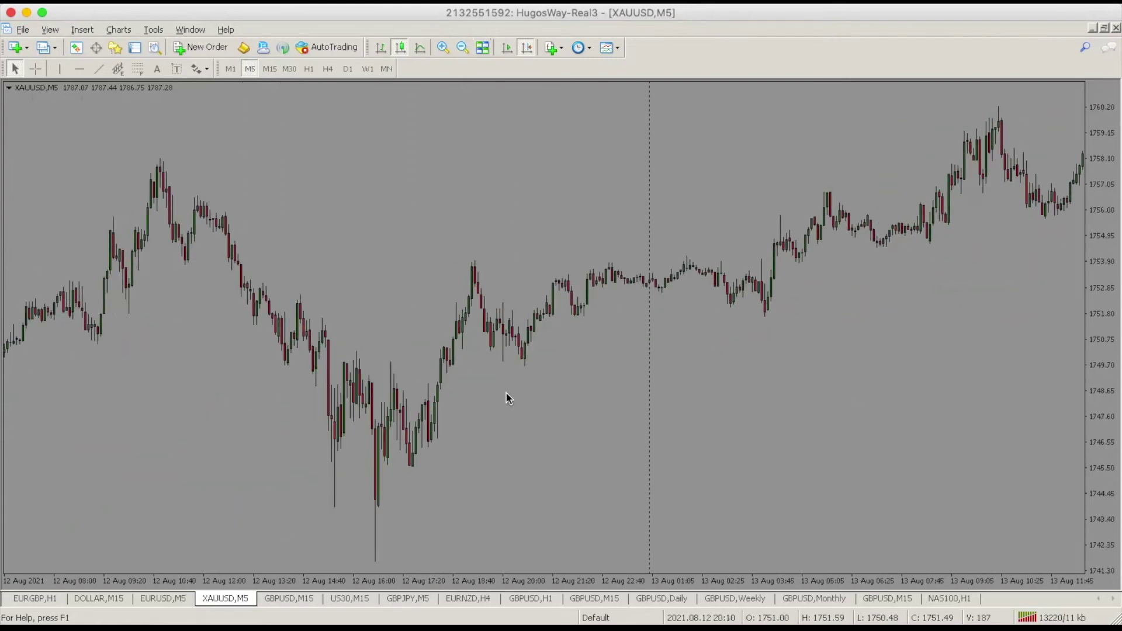
pyautogui.click(99, 69)
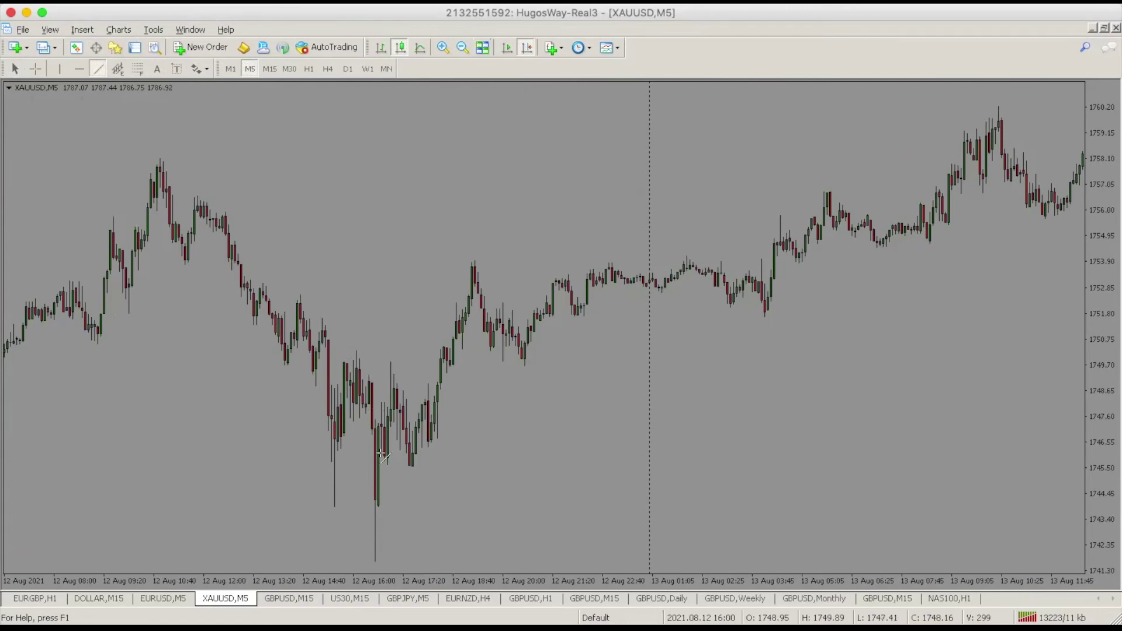
pyautogui.click(366, 561)
pyautogui.moveTo(278, 523); pyautogui.dragTo(593, 529)
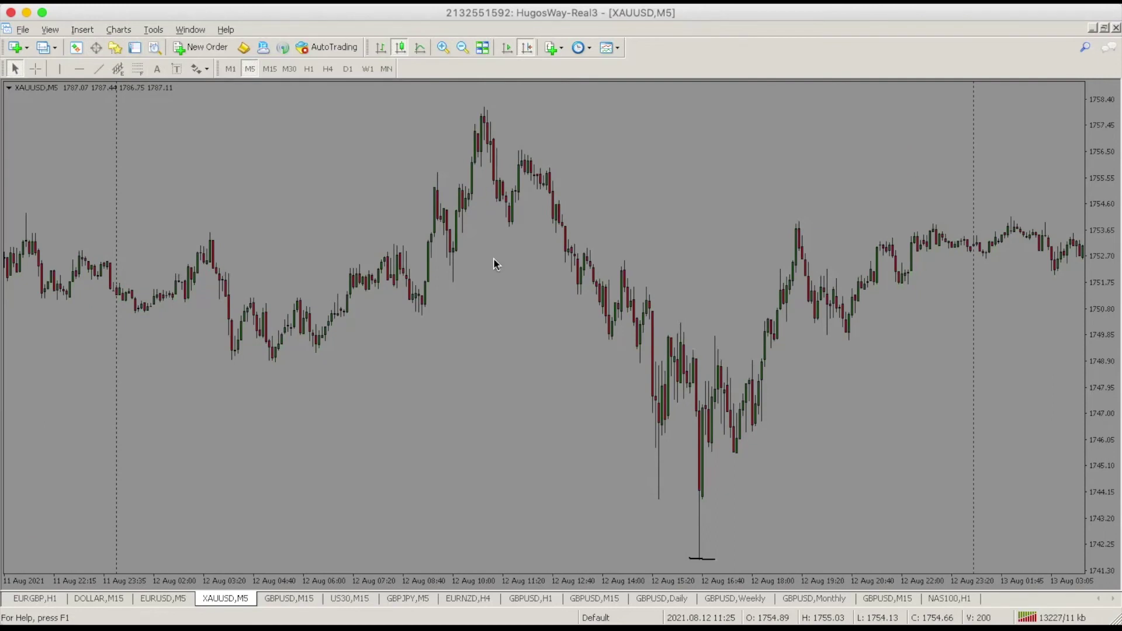
# Draw a short horizontal level at the 12 Aug swing low, copy it above, and shade the gap grey
pyautogui.click(99, 69)
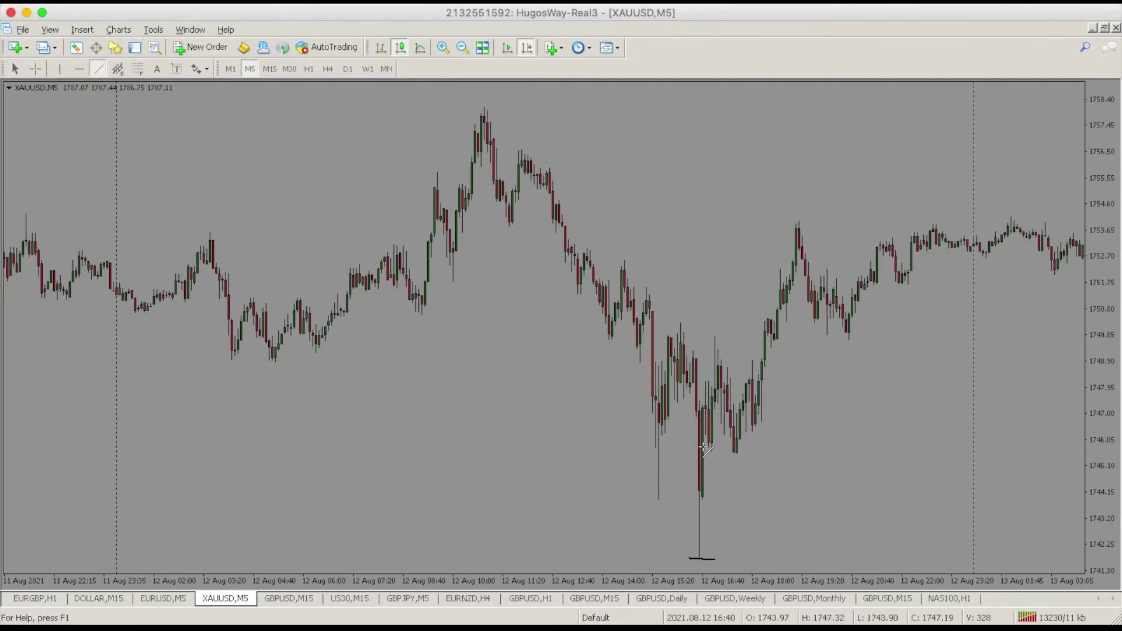
pyautogui.moveTo(702, 448); pyautogui.dragTo(787, 448)
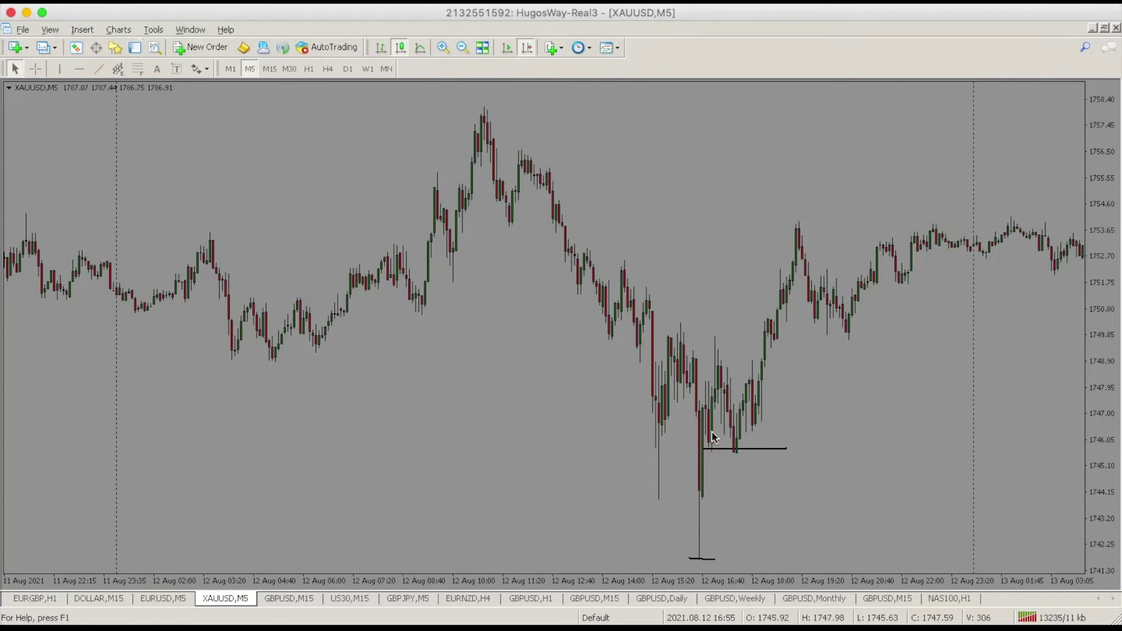
pyautogui.doubleClick(702, 449)
pyautogui.moveTo(701, 449); pyautogui.dragTo(712, 418)
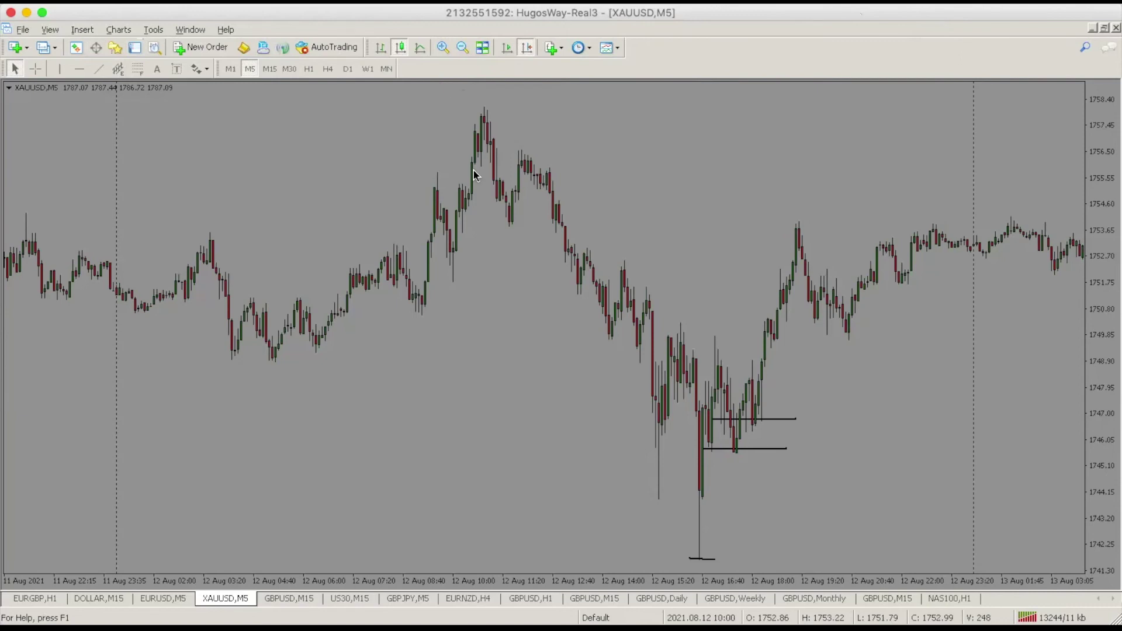
pyautogui.moveTo(707, 419); pyautogui.dragTo(793, 447)
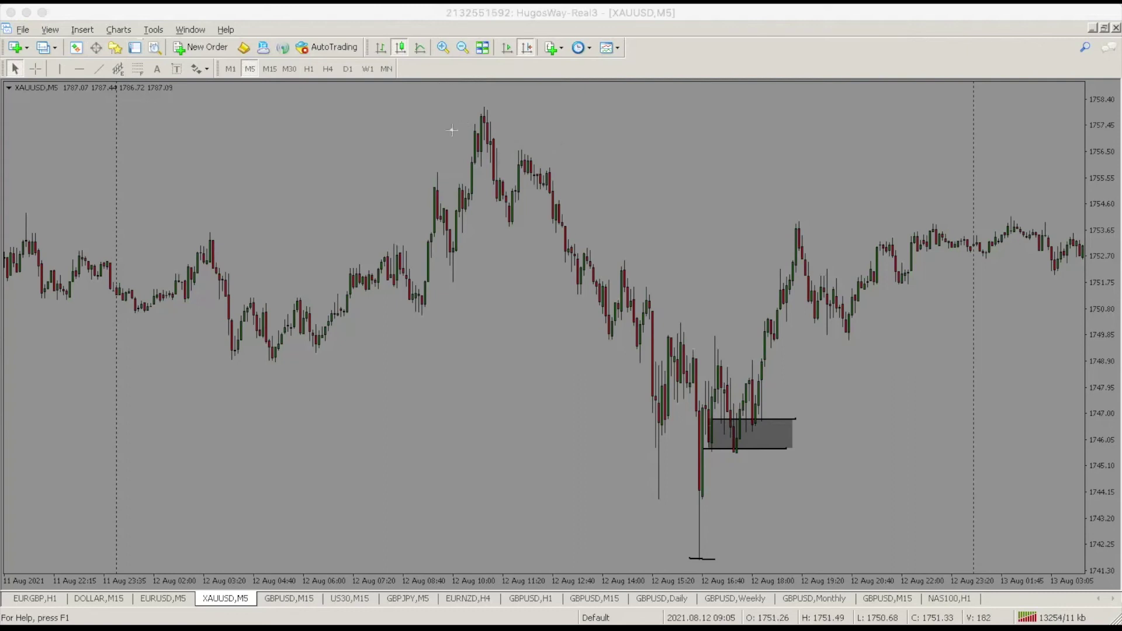
# Draw and delete trial rising and falling trendlines, then pan back to 11 Aug
pyautogui.moveTo(747, 446); pyautogui.dragTo(820, 255)
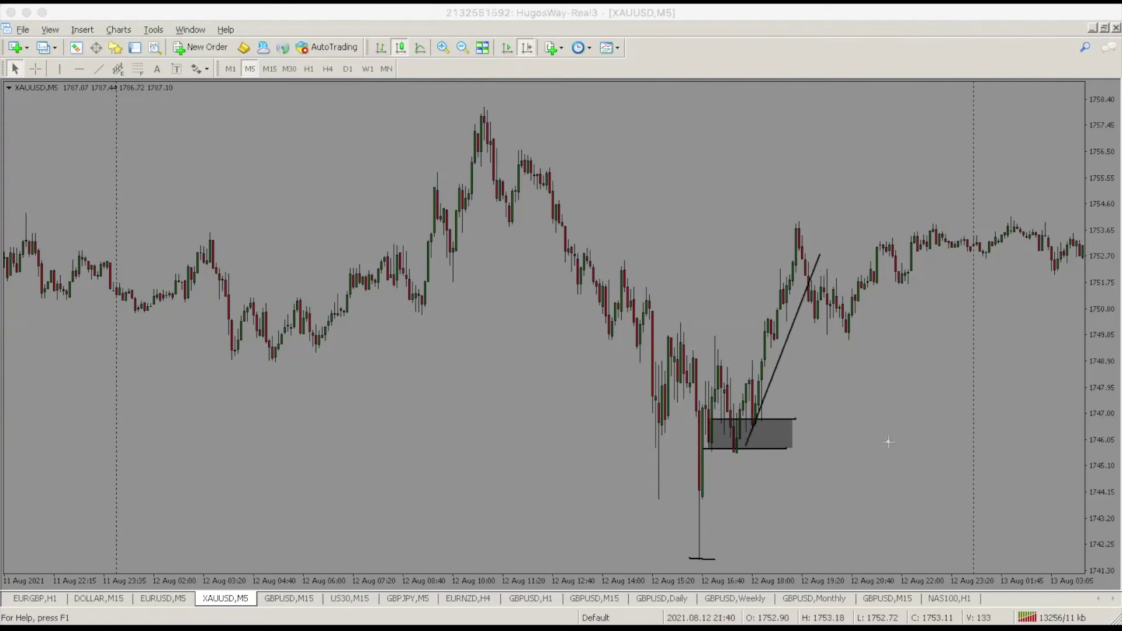
pyautogui.press('BackSpace')
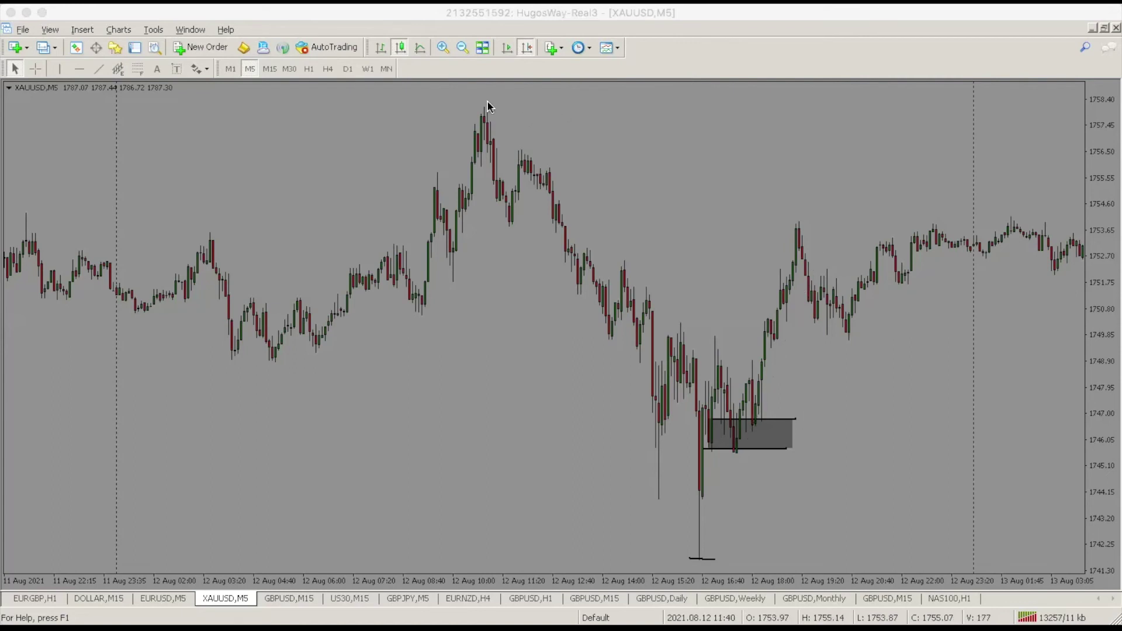
pyautogui.moveTo(485, 107); pyautogui.dragTo(814, 495)
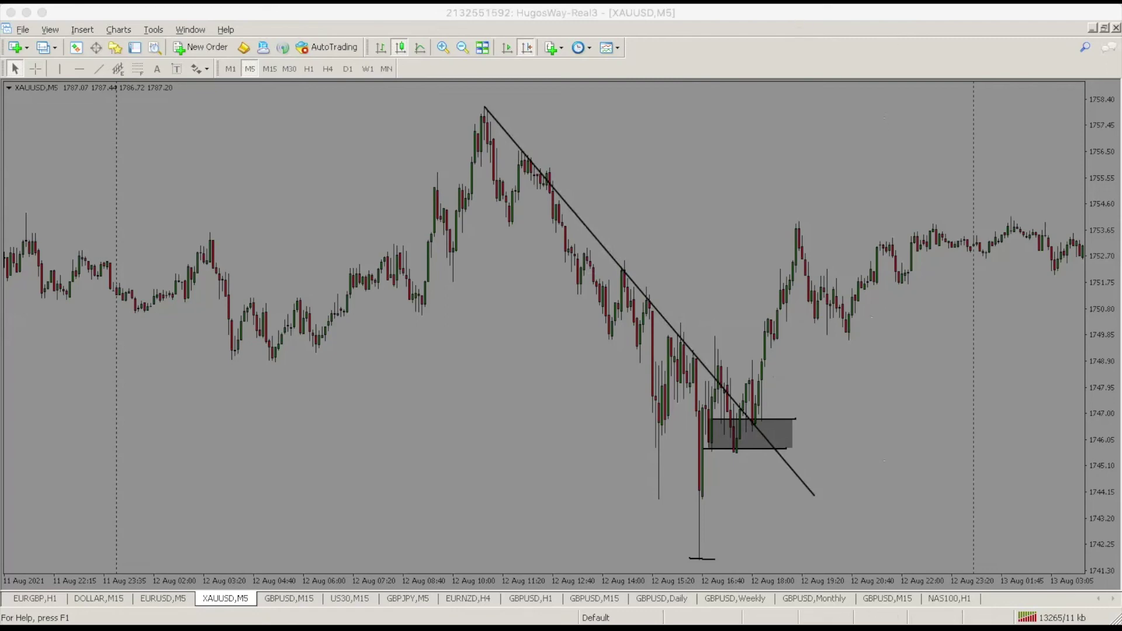
pyautogui.press('Delete')
pyautogui.moveTo(308, 271); pyautogui.dragTo(573, 315)
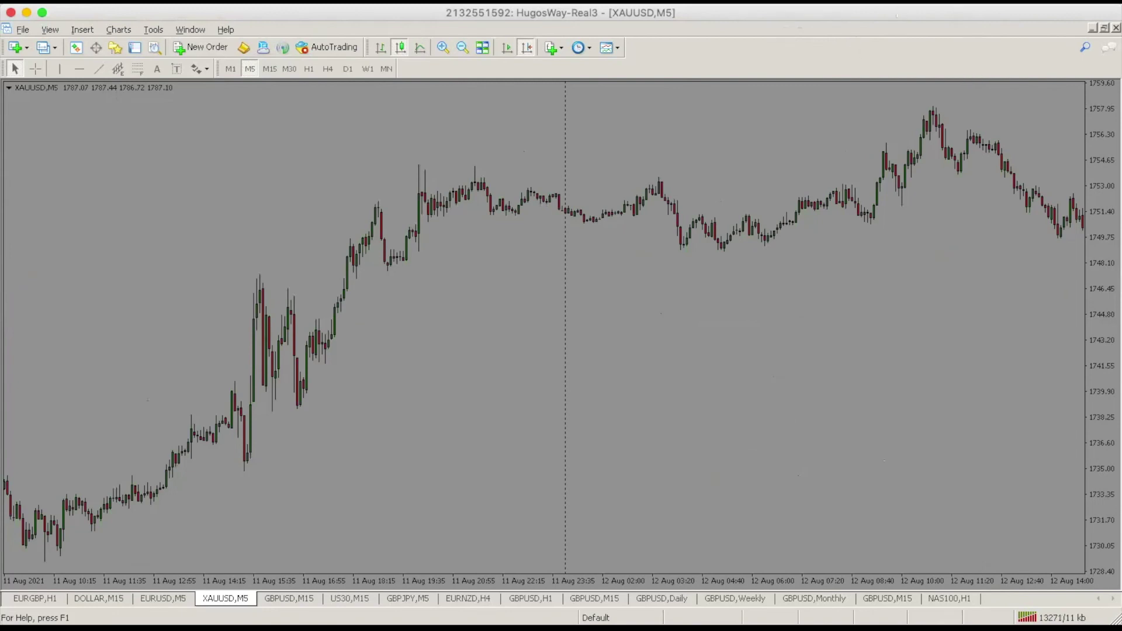
# Scroll back to 10 Aug, draw a trial level at a pullback, and delete it
pyautogui.moveTo(398, 310); pyautogui.dragTo(392, 269)
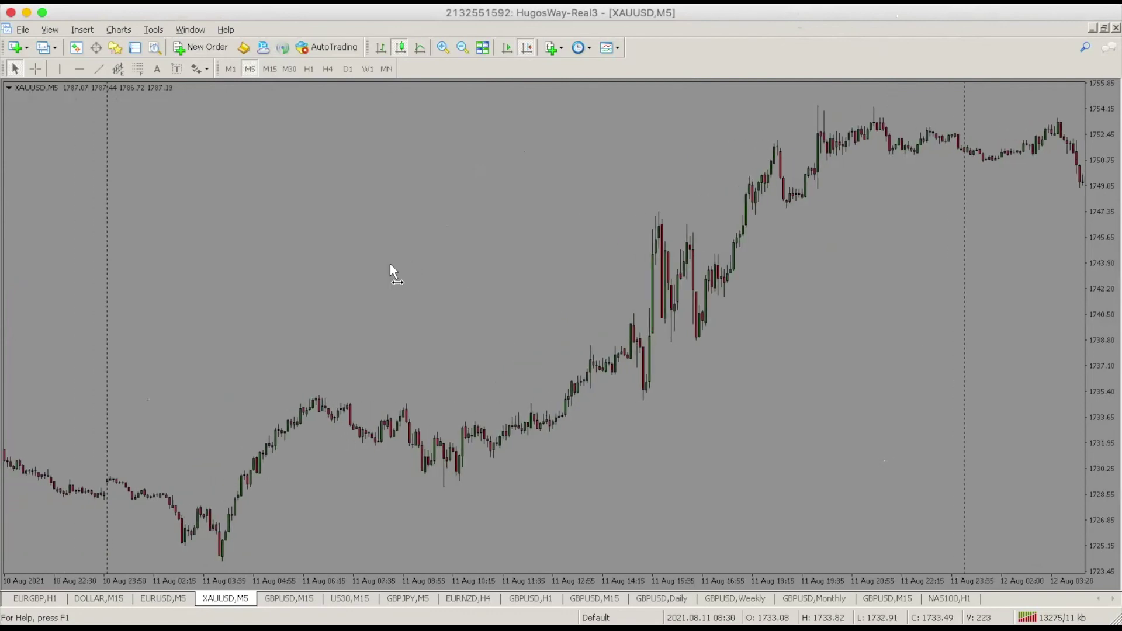
pyautogui.scroll(1, 390, 268)
pyautogui.scroll(20, 384, 268)
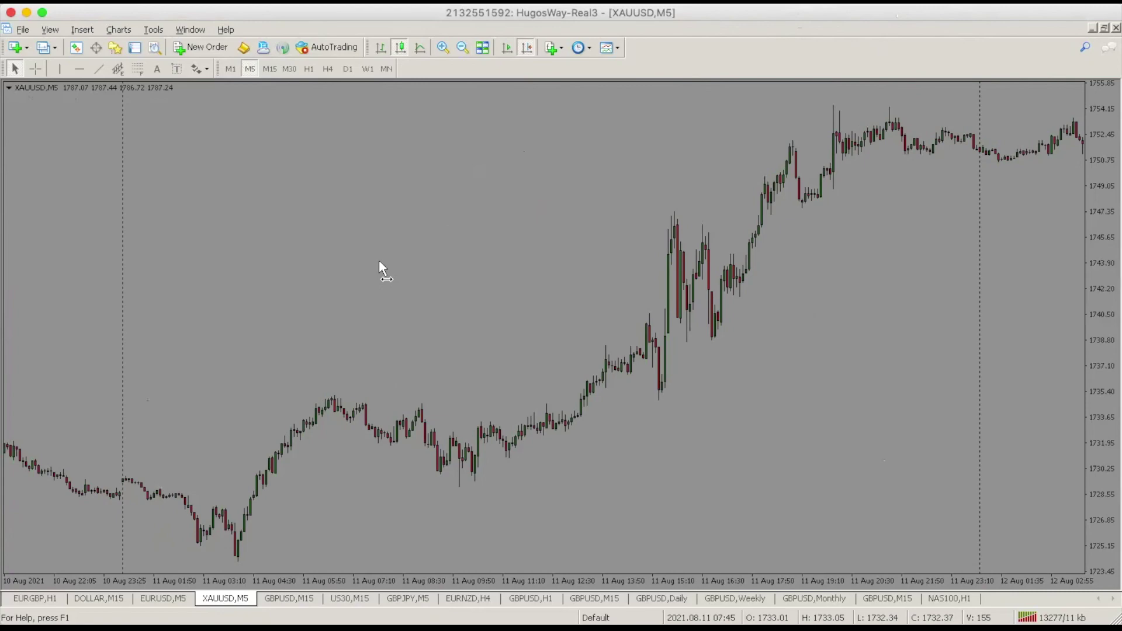
pyautogui.scroll(20, 490, 273)
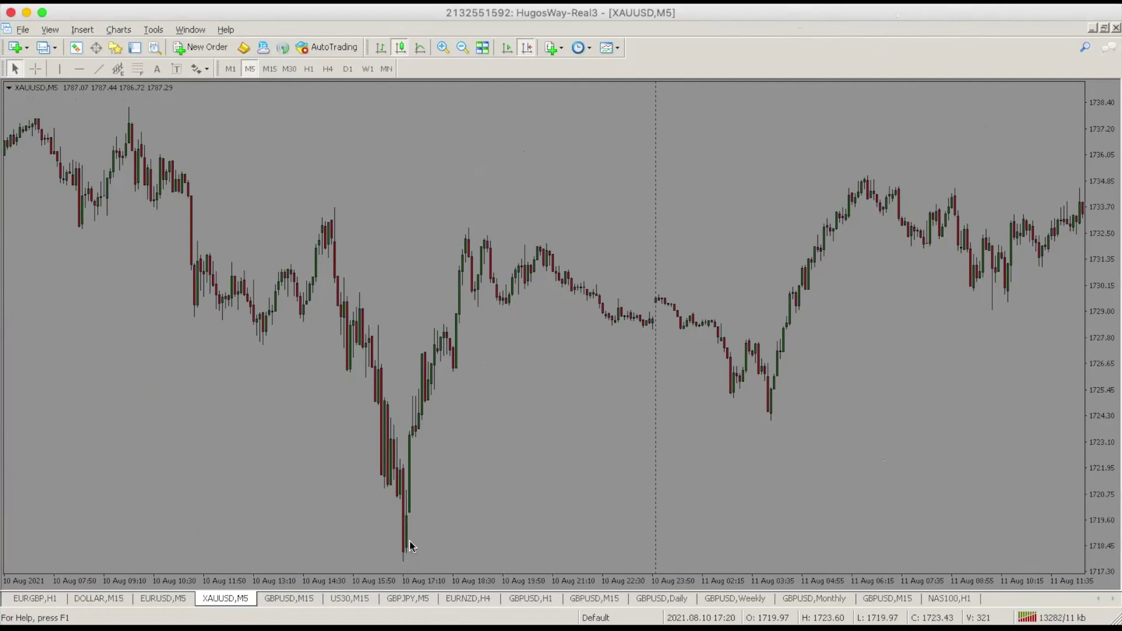
pyautogui.scroll(5, 408, 546)
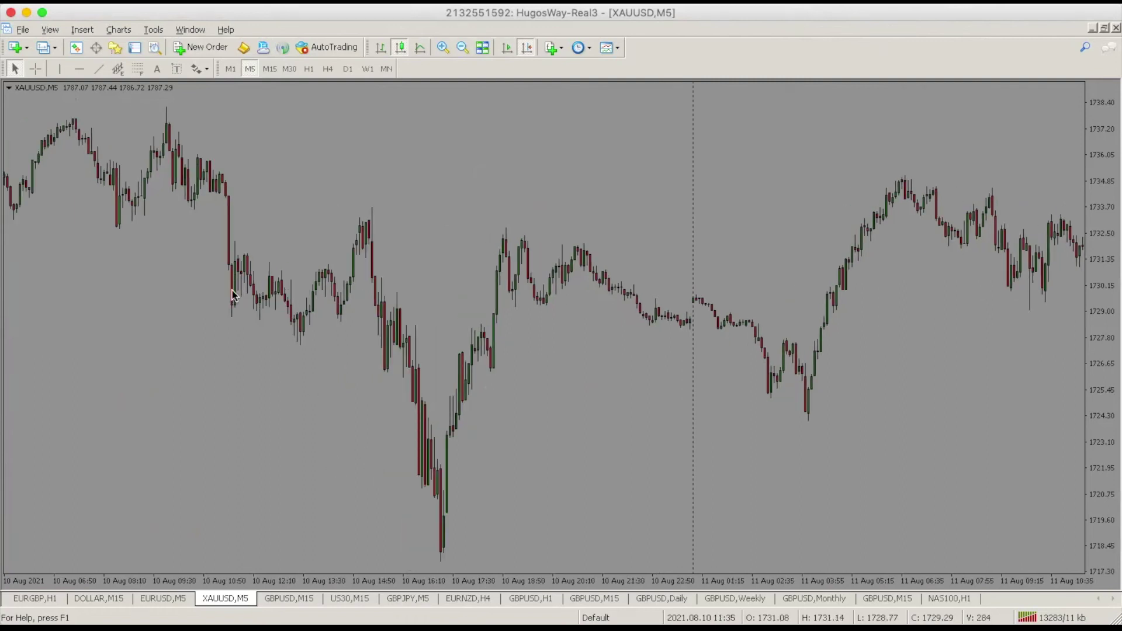
pyautogui.click(98, 69)
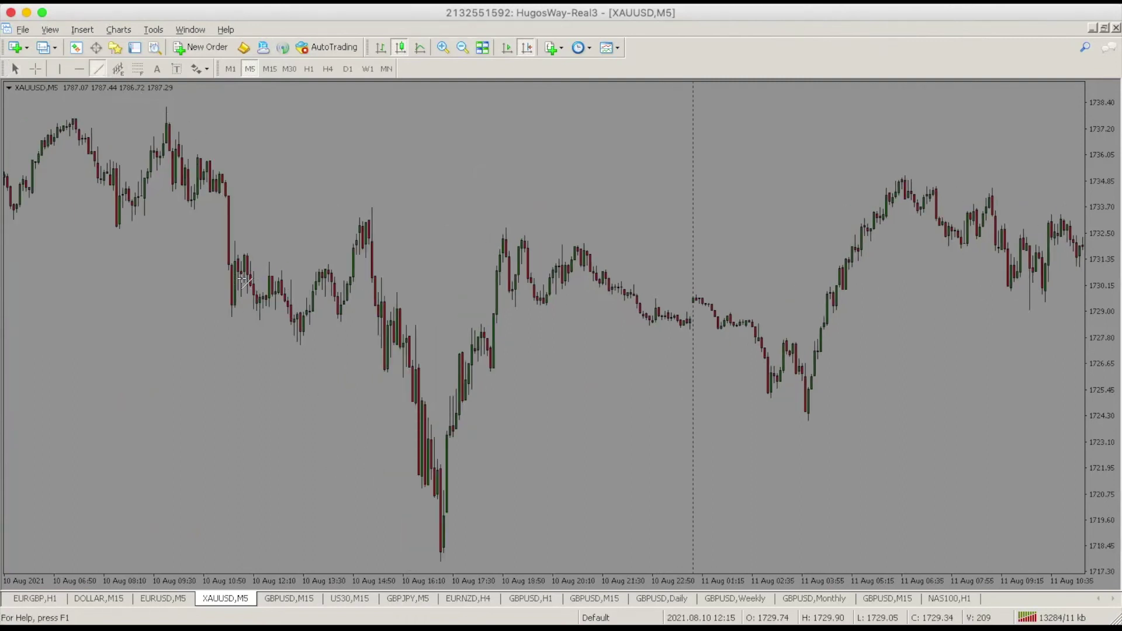
pyautogui.moveTo(232, 281); pyautogui.dragTo(294, 281)
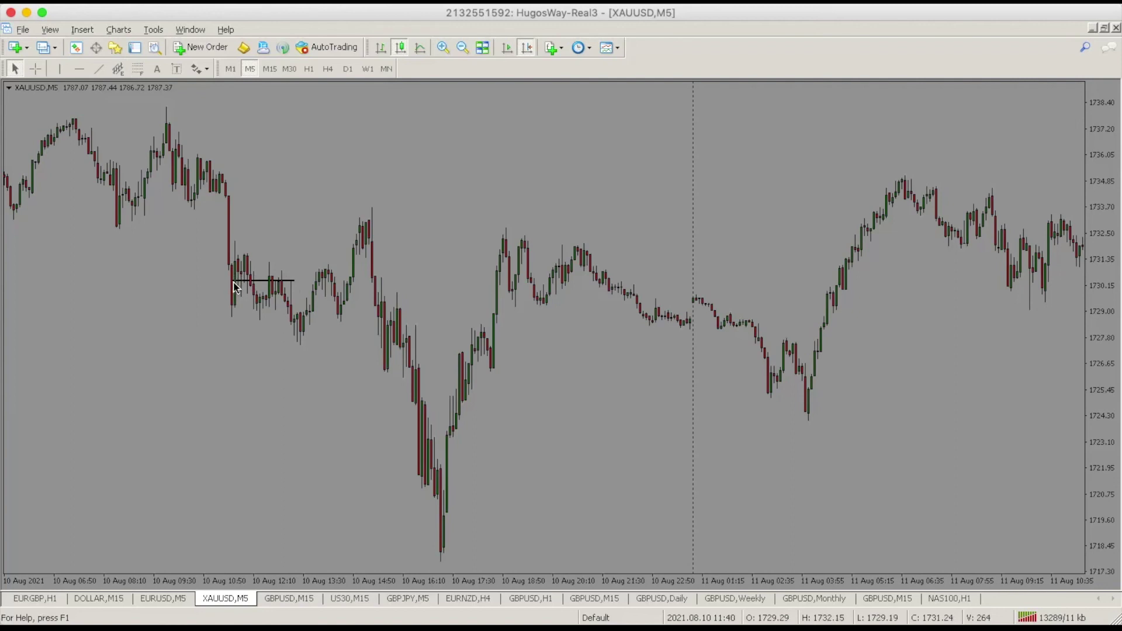
pyautogui.doubleClick(292, 283)
pyautogui.rightClick(293, 286)
pyautogui.click(315, 313)
# Draw a short horizontal trendline across the 10 Aug peaks near 1737.5
pyautogui.moveTo(350, 429); pyautogui.dragTo(533, 446)
pyautogui.moveTo(280, 388); pyautogui.dragTo(403, 388)
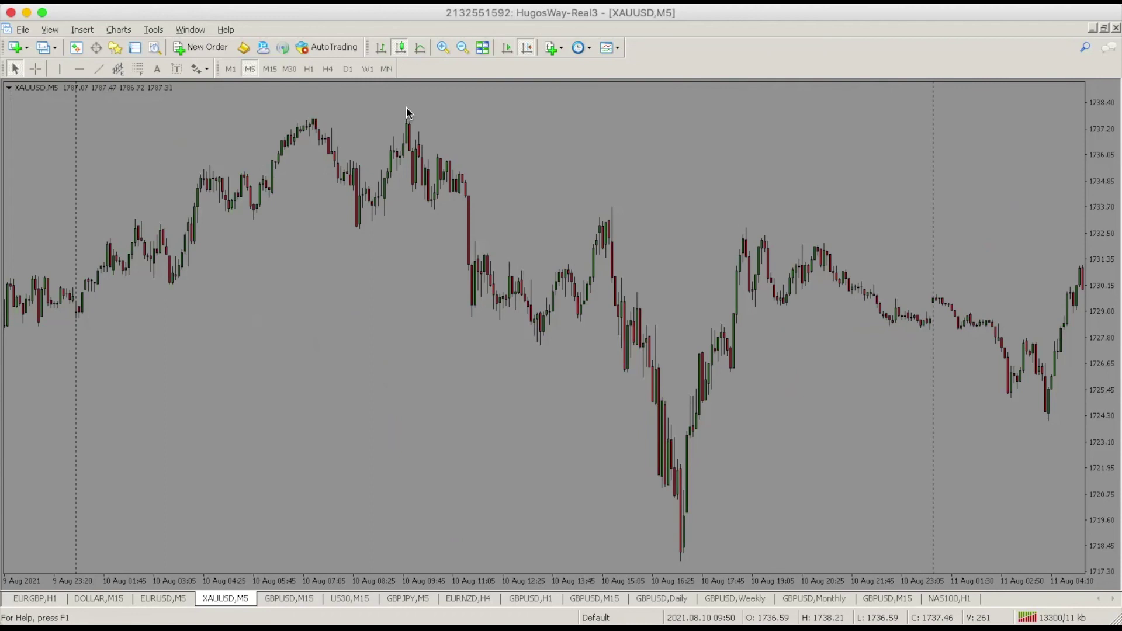
pyautogui.moveTo(407, 111)
pyautogui.click(99, 68)
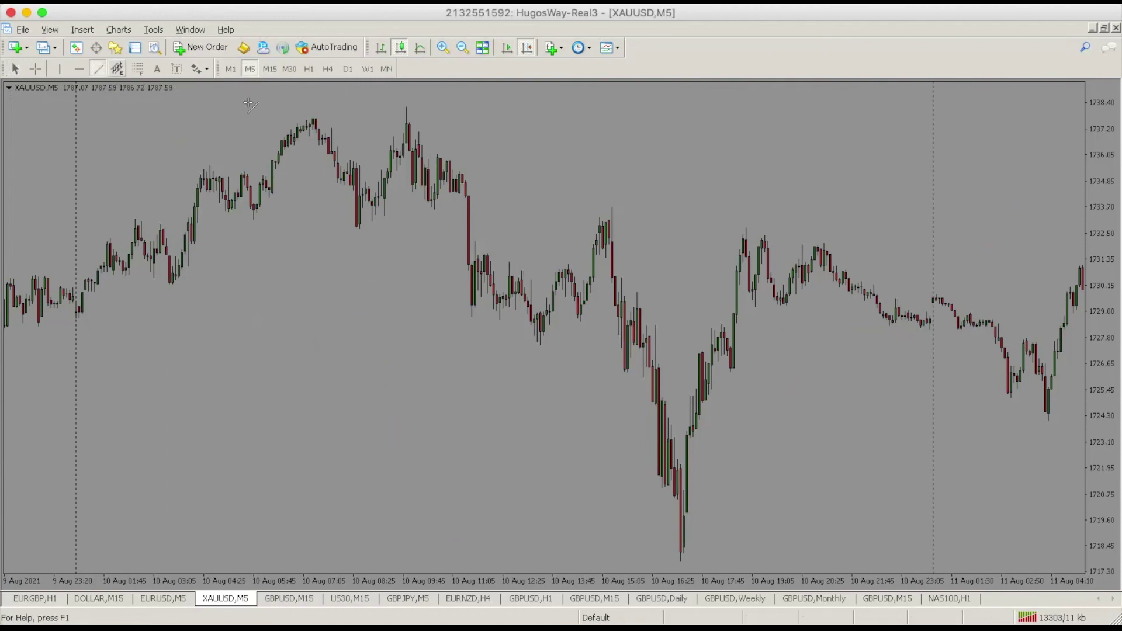
pyautogui.moveTo(314, 123); pyautogui.dragTo(456, 119)
# Make the 10 Aug high level thinnest width, copy it just below, and shade the gap grey
pyautogui.rightClick(406, 119)
pyautogui.click(475, 129)
pyautogui.click(695, 346)
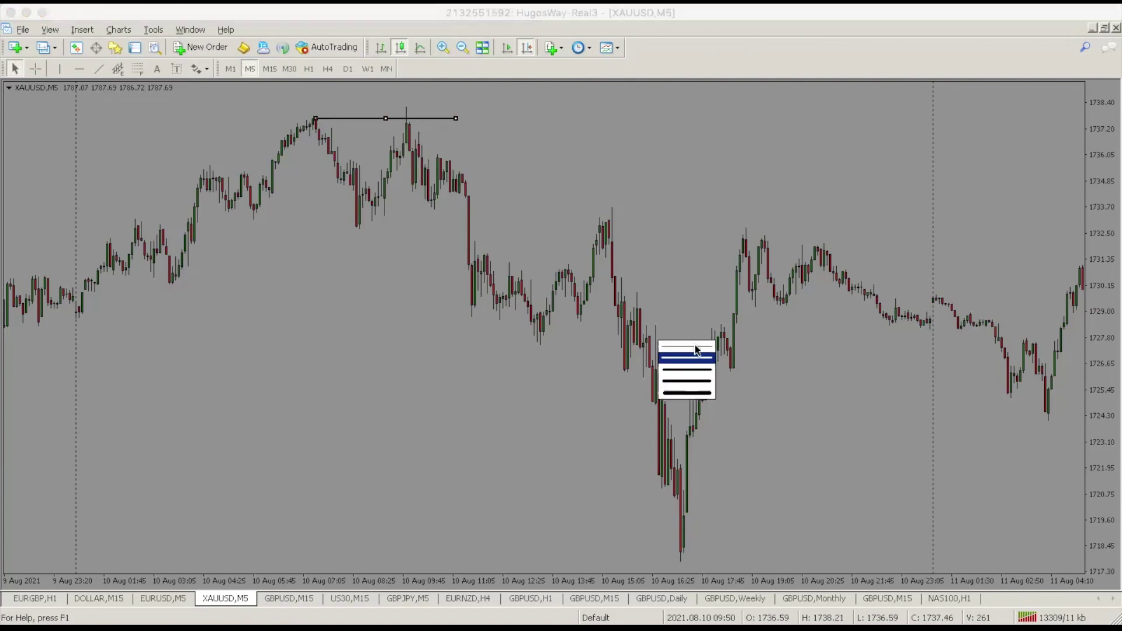
pyautogui.click(689, 349)
pyautogui.moveTo(386, 119); pyautogui.dragTo(386, 124)
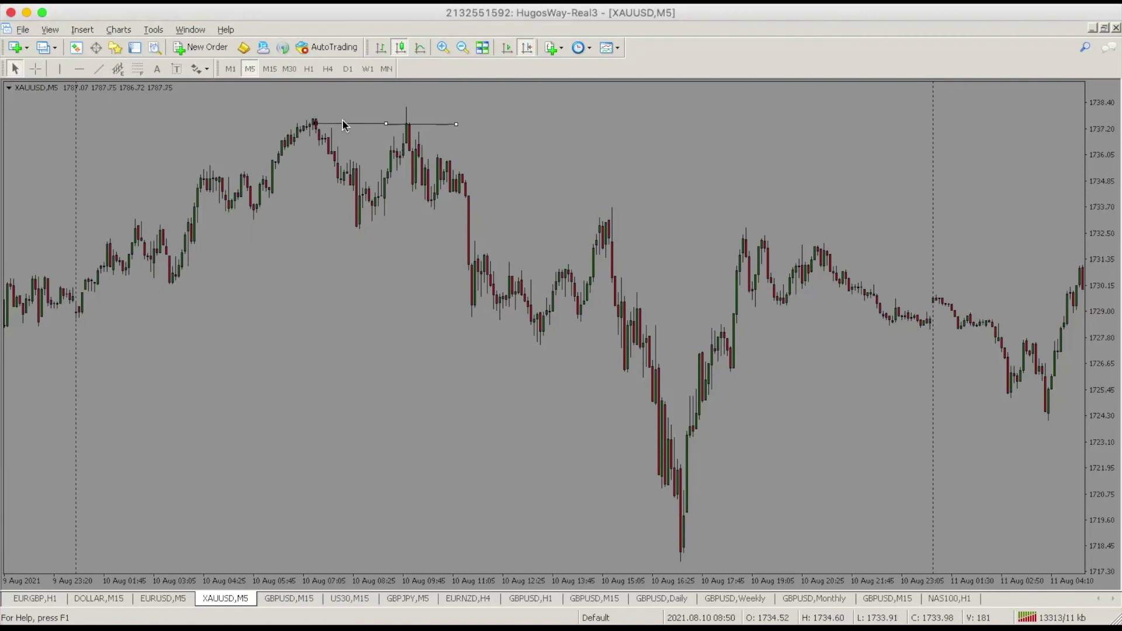
pyautogui.doubleClick(314, 124)
pyautogui.doubleClick(457, 124)
pyautogui.moveTo(386, 123); pyautogui.dragTo(478, 135)
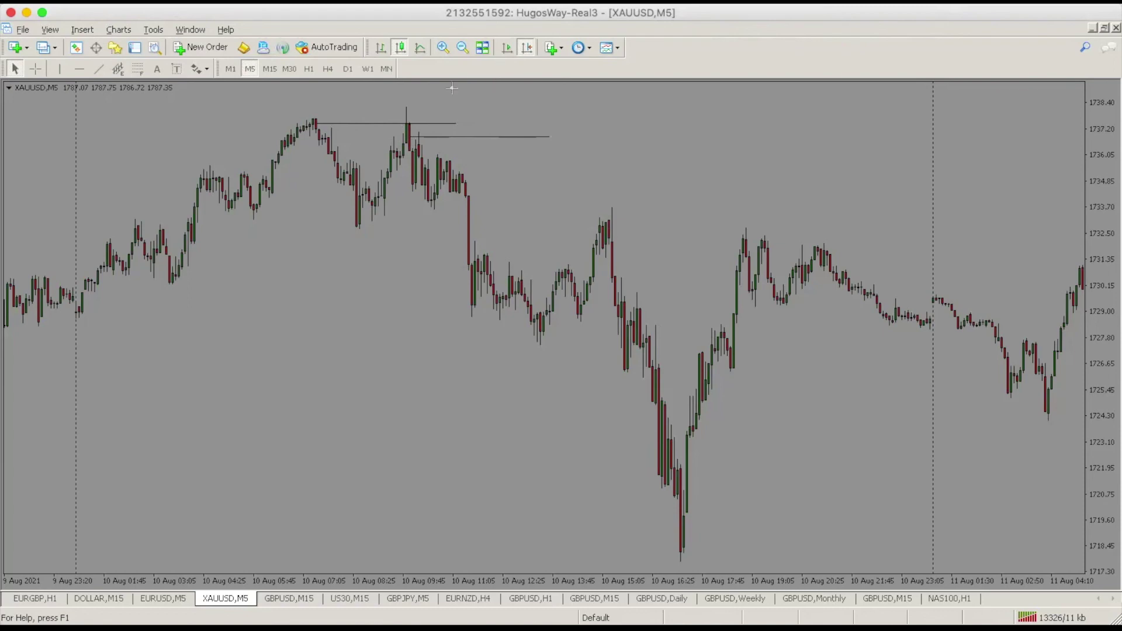
pyautogui.moveTo(314, 124); pyautogui.dragTo(456, 136)
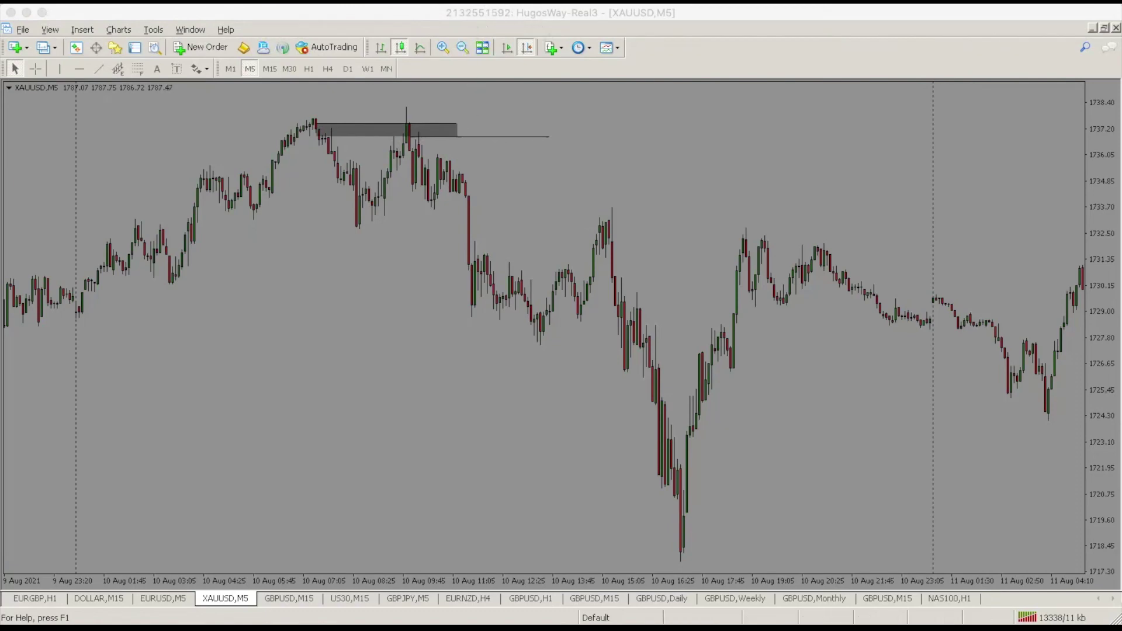
# Draw two short levels at the swing near 1734.70 and shade a grey zone between them
pyautogui.click(98, 68)
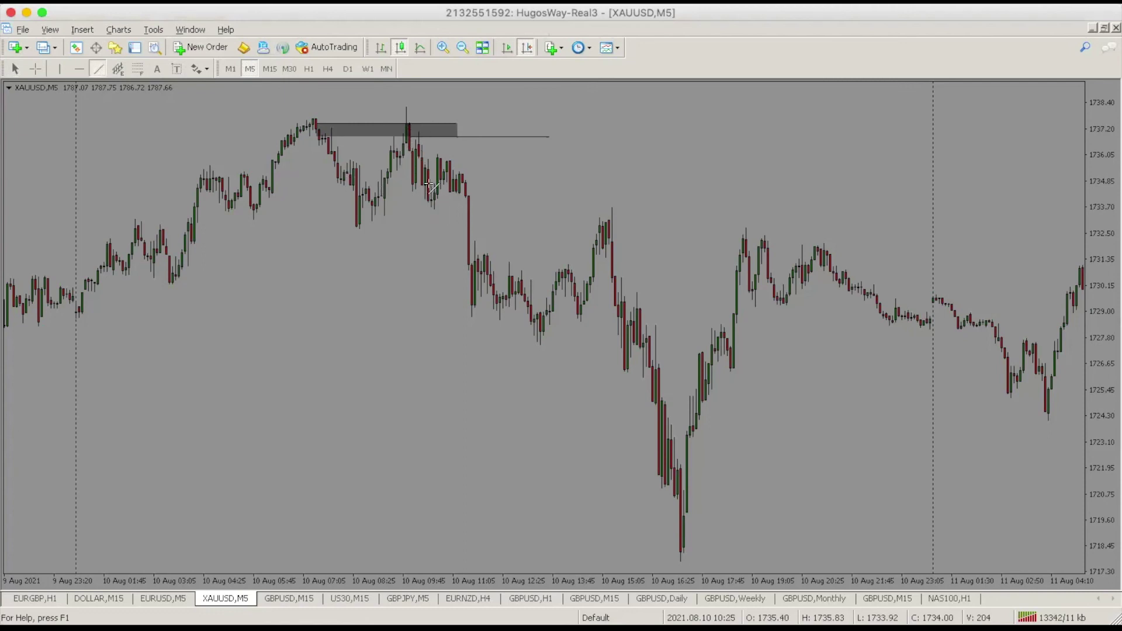
pyautogui.moveTo(427, 185); pyautogui.dragTo(490, 185)
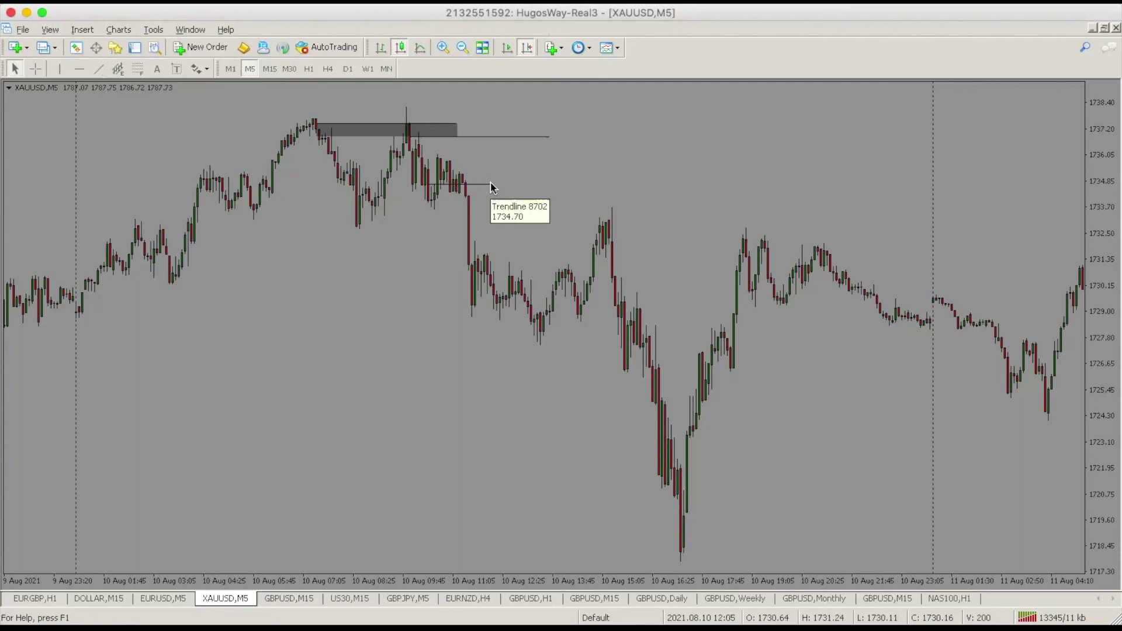
pyautogui.moveTo(489, 182); pyautogui.dragTo(512, 173)
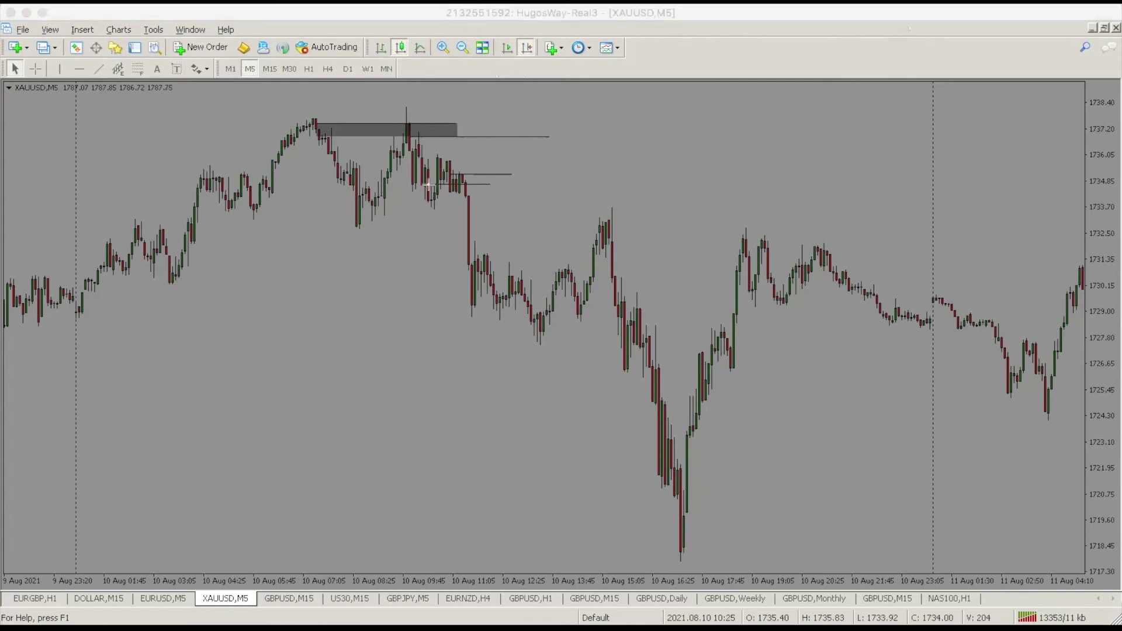
pyautogui.moveTo(480, 178)
pyautogui.mouseDown()
pyautogui.moveTo(517, 175)
pyautogui.moveTo(481, 175)
pyautogui.mouseUp()
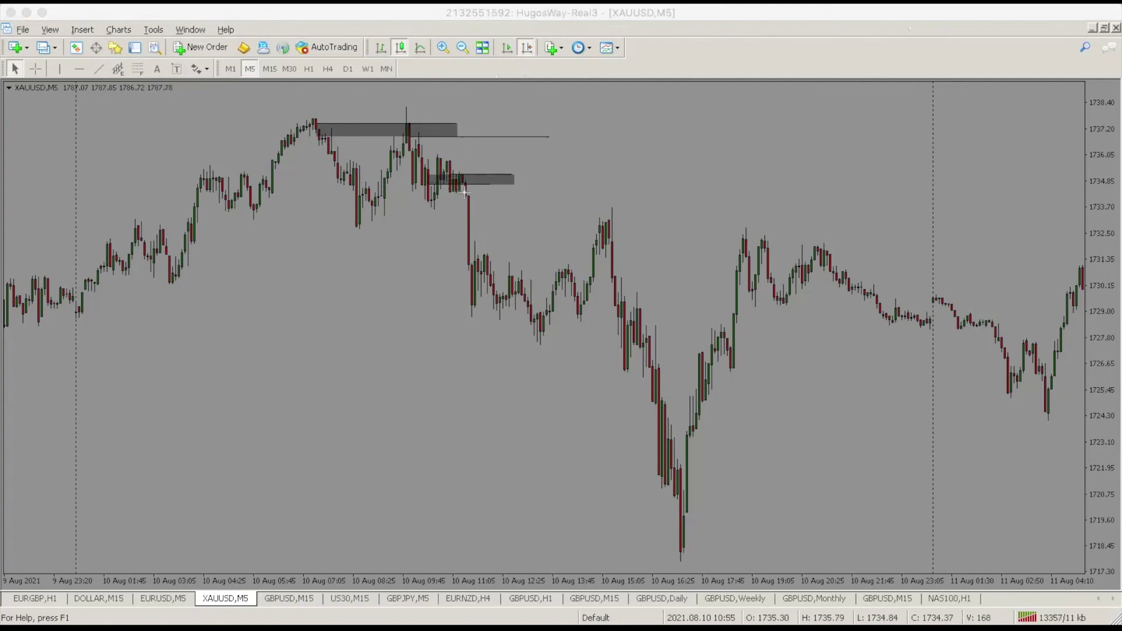